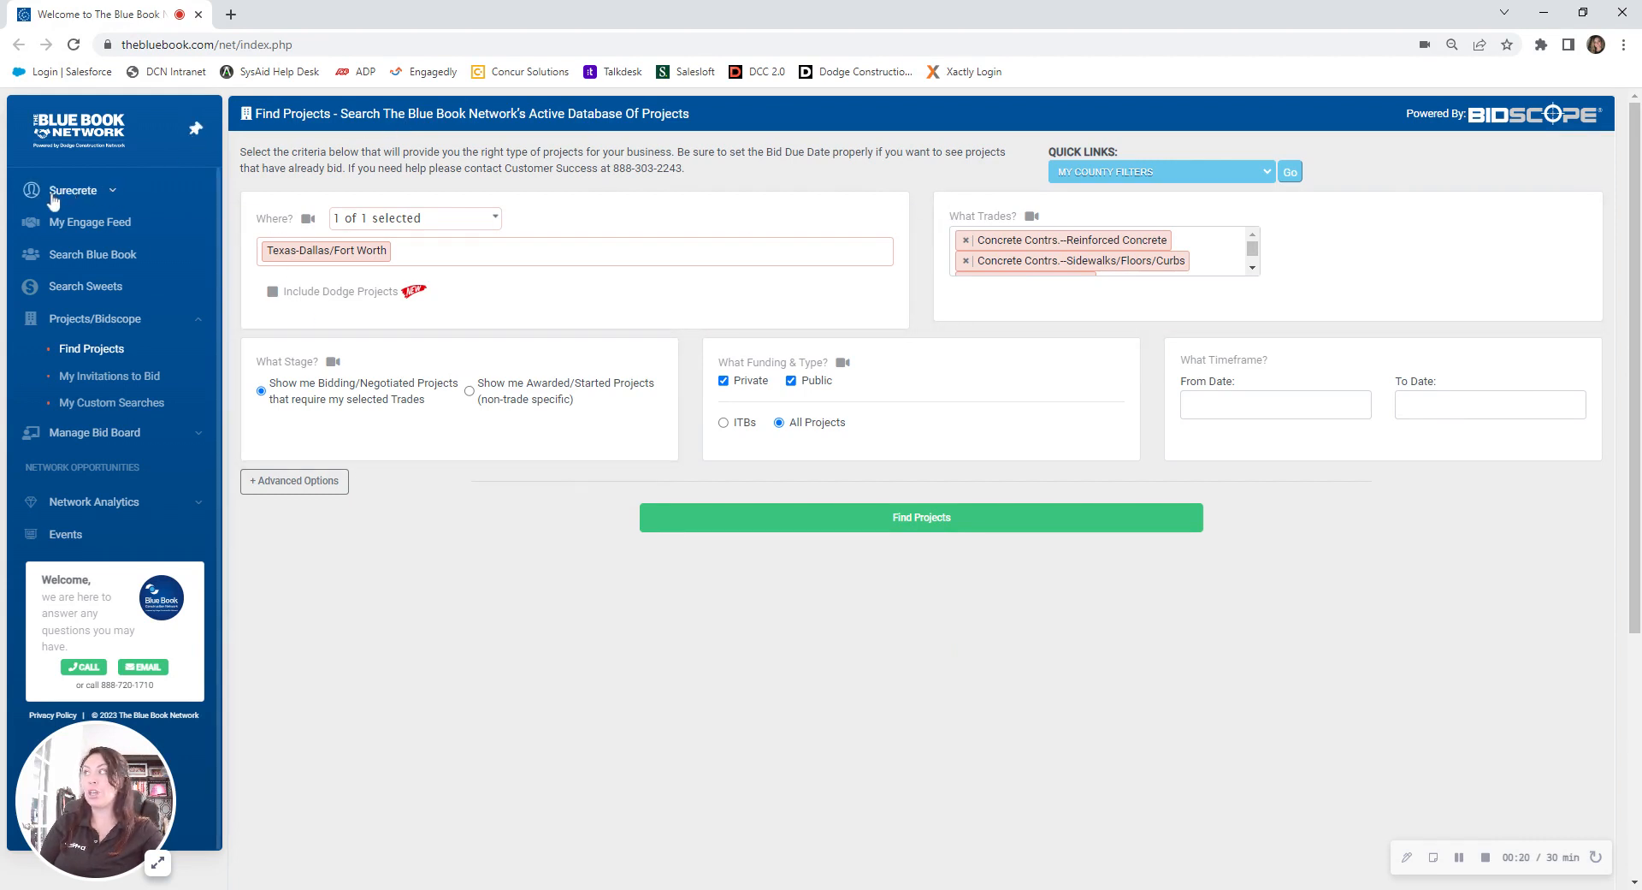
- Open the connected ProView for Surecrete - Dallas, TX for editing
{"action": "left_click", "coordinate": [113, 195]}
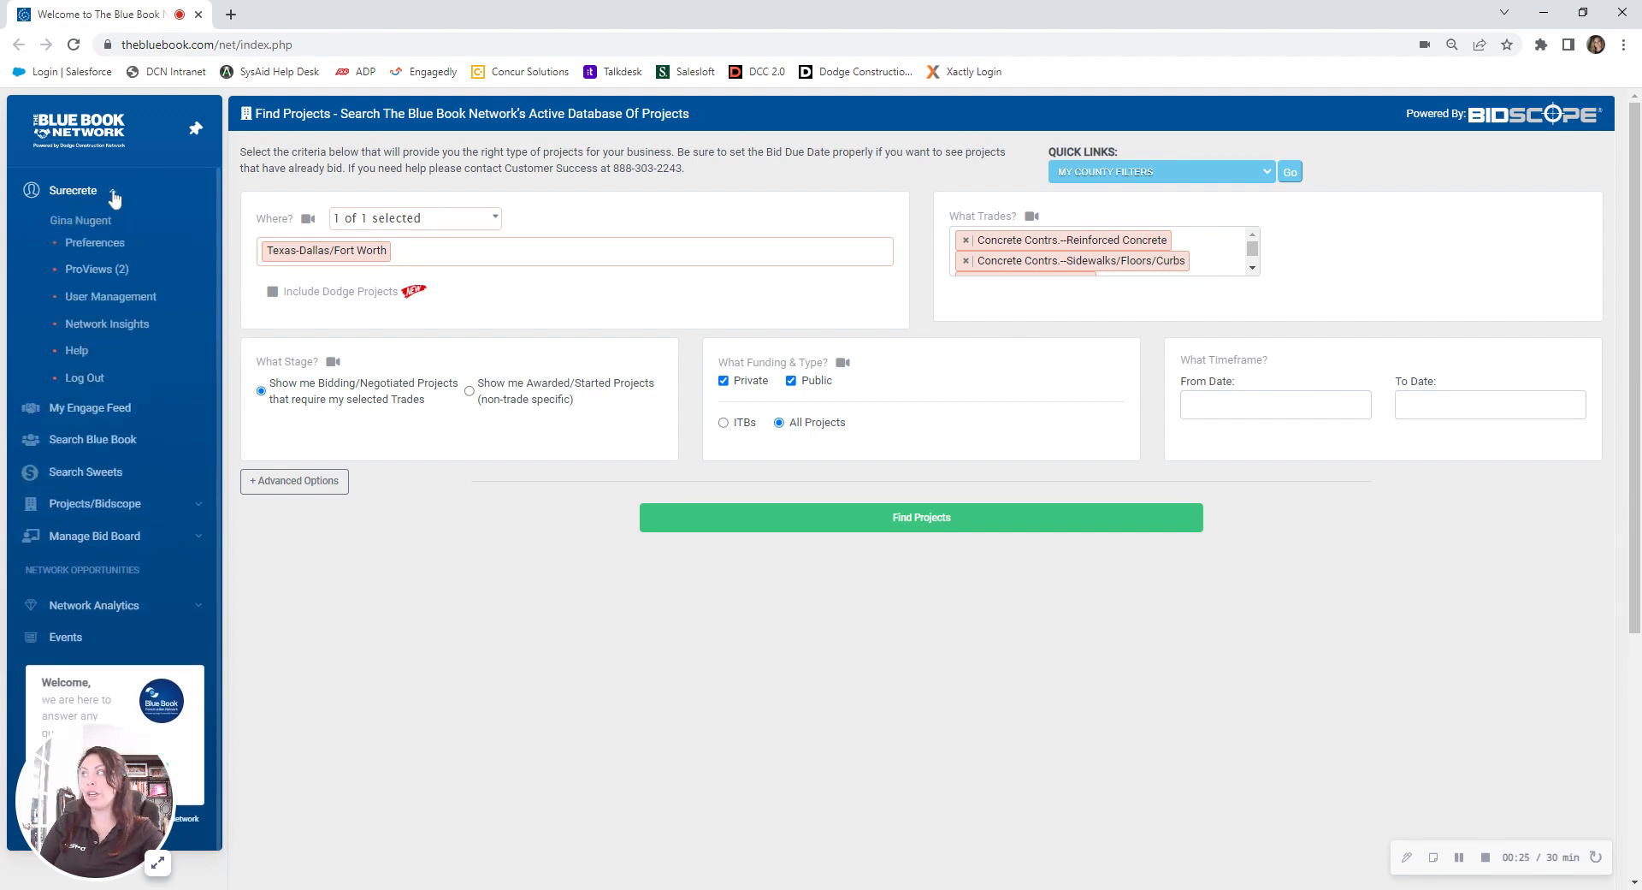
{"action": "left_click", "coordinate": [81, 270]}
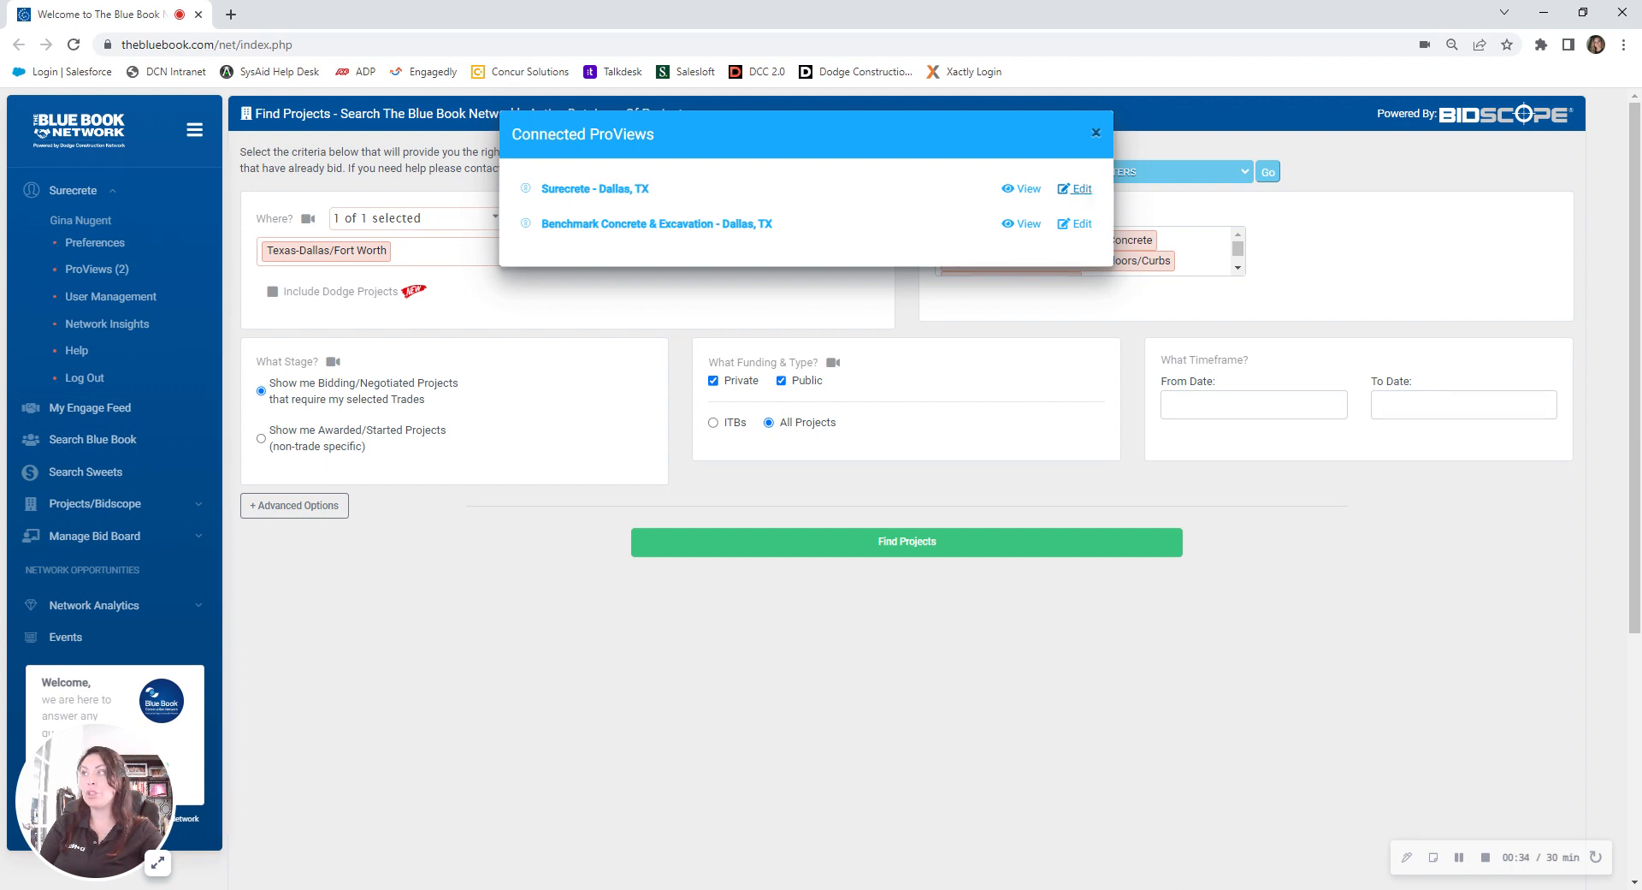
{"action": "left_click", "coordinate": [1080, 189]}
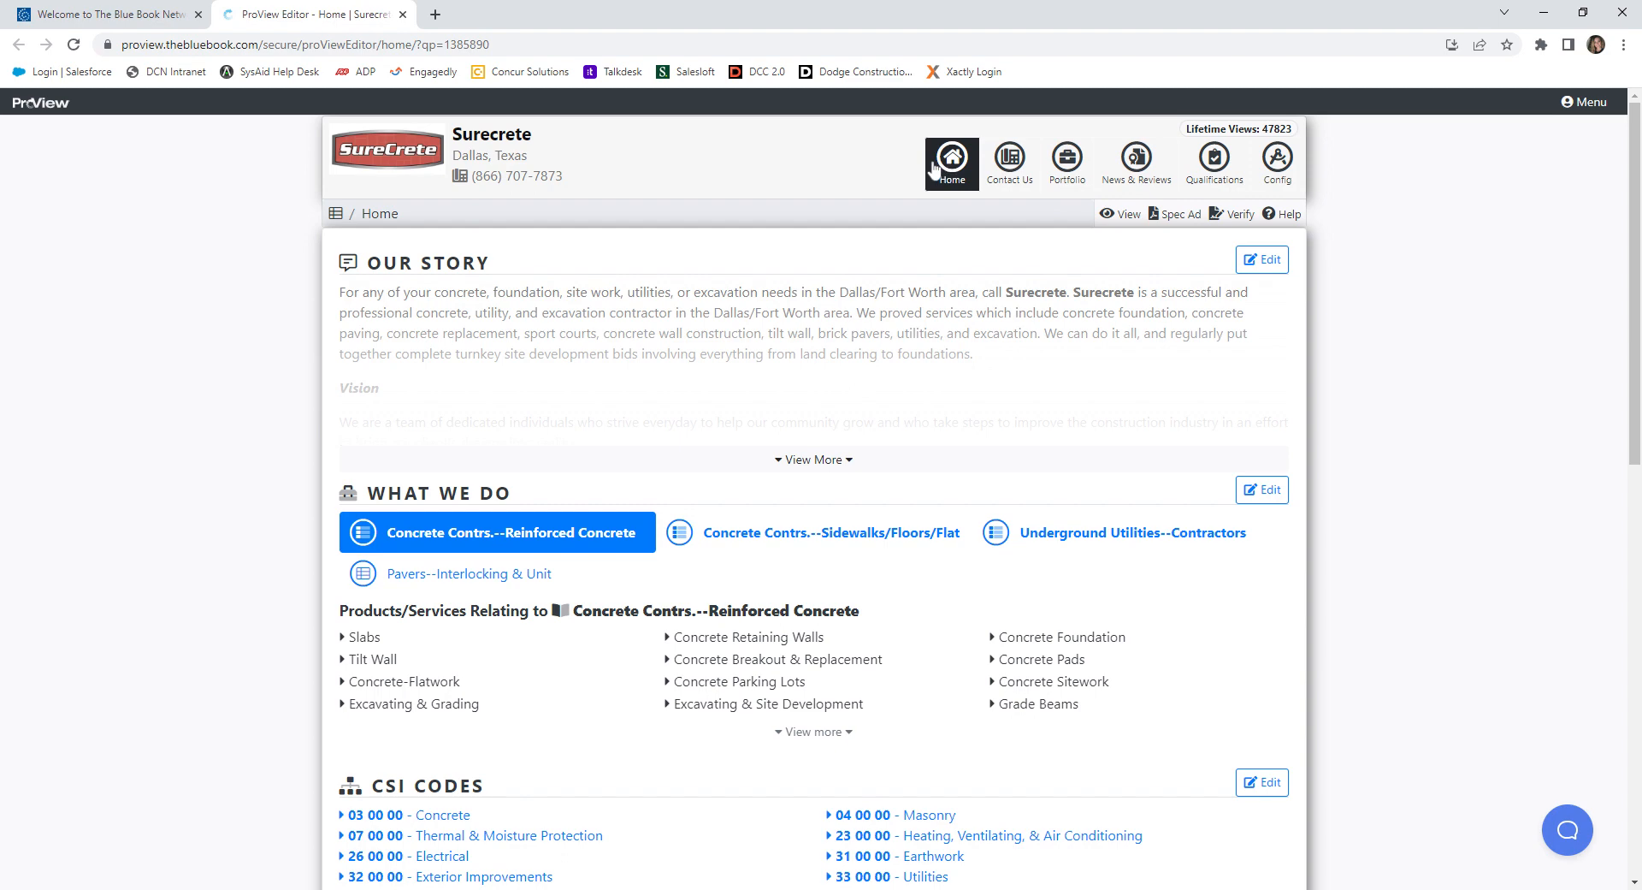
- Add a new project to the portfolio's construction projects
{"action": "left_click", "coordinate": [1070, 163]}
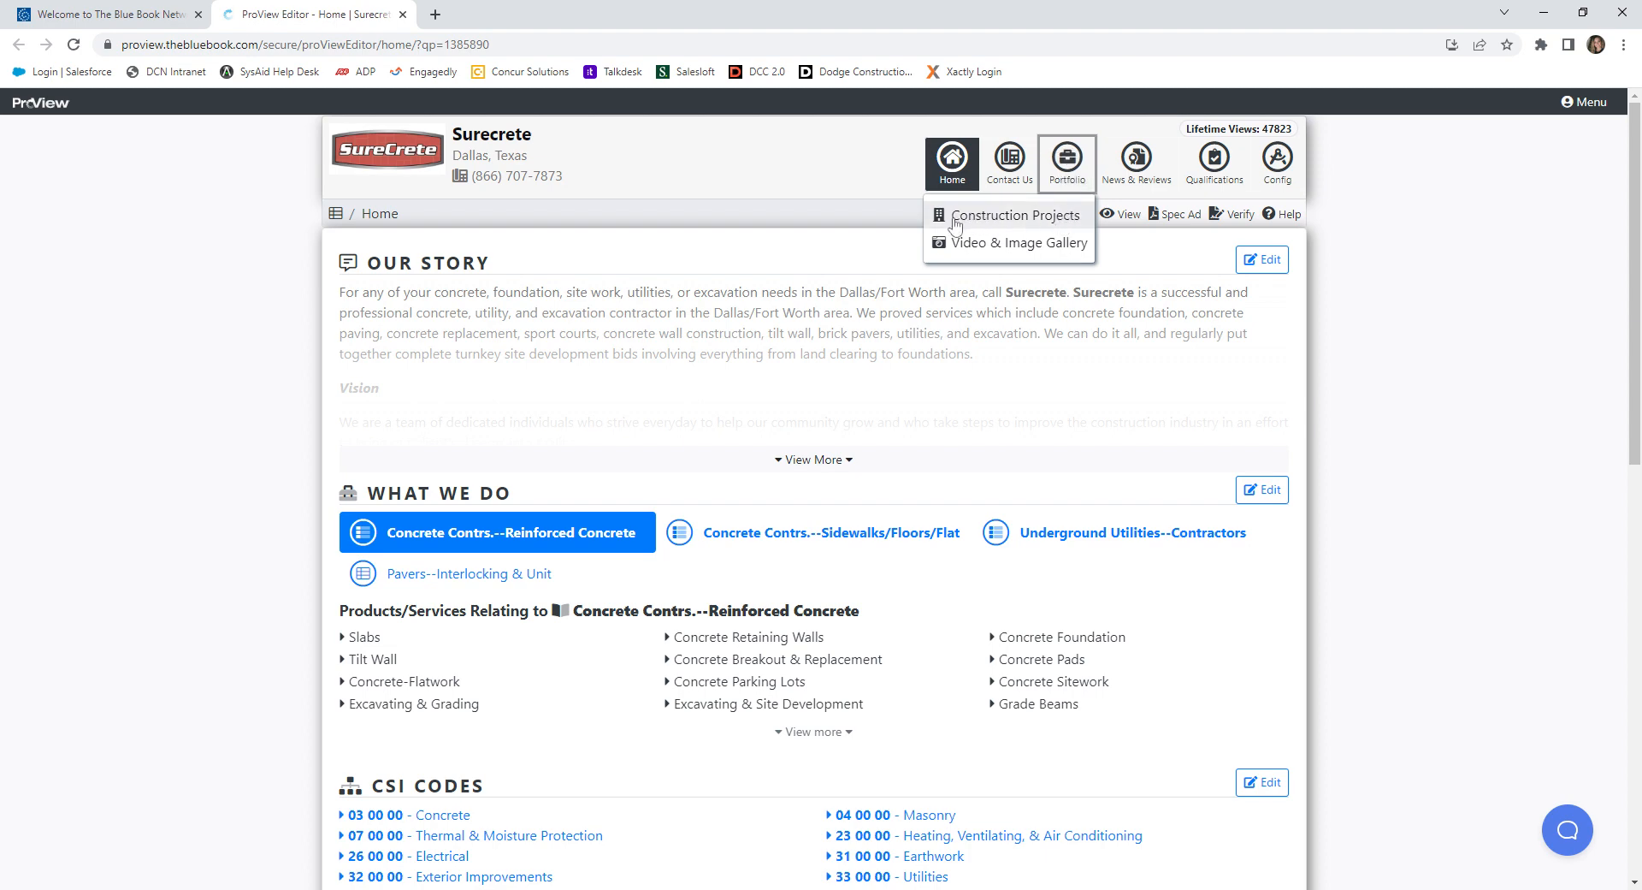
{"action": "left_click", "coordinate": [1080, 225]}
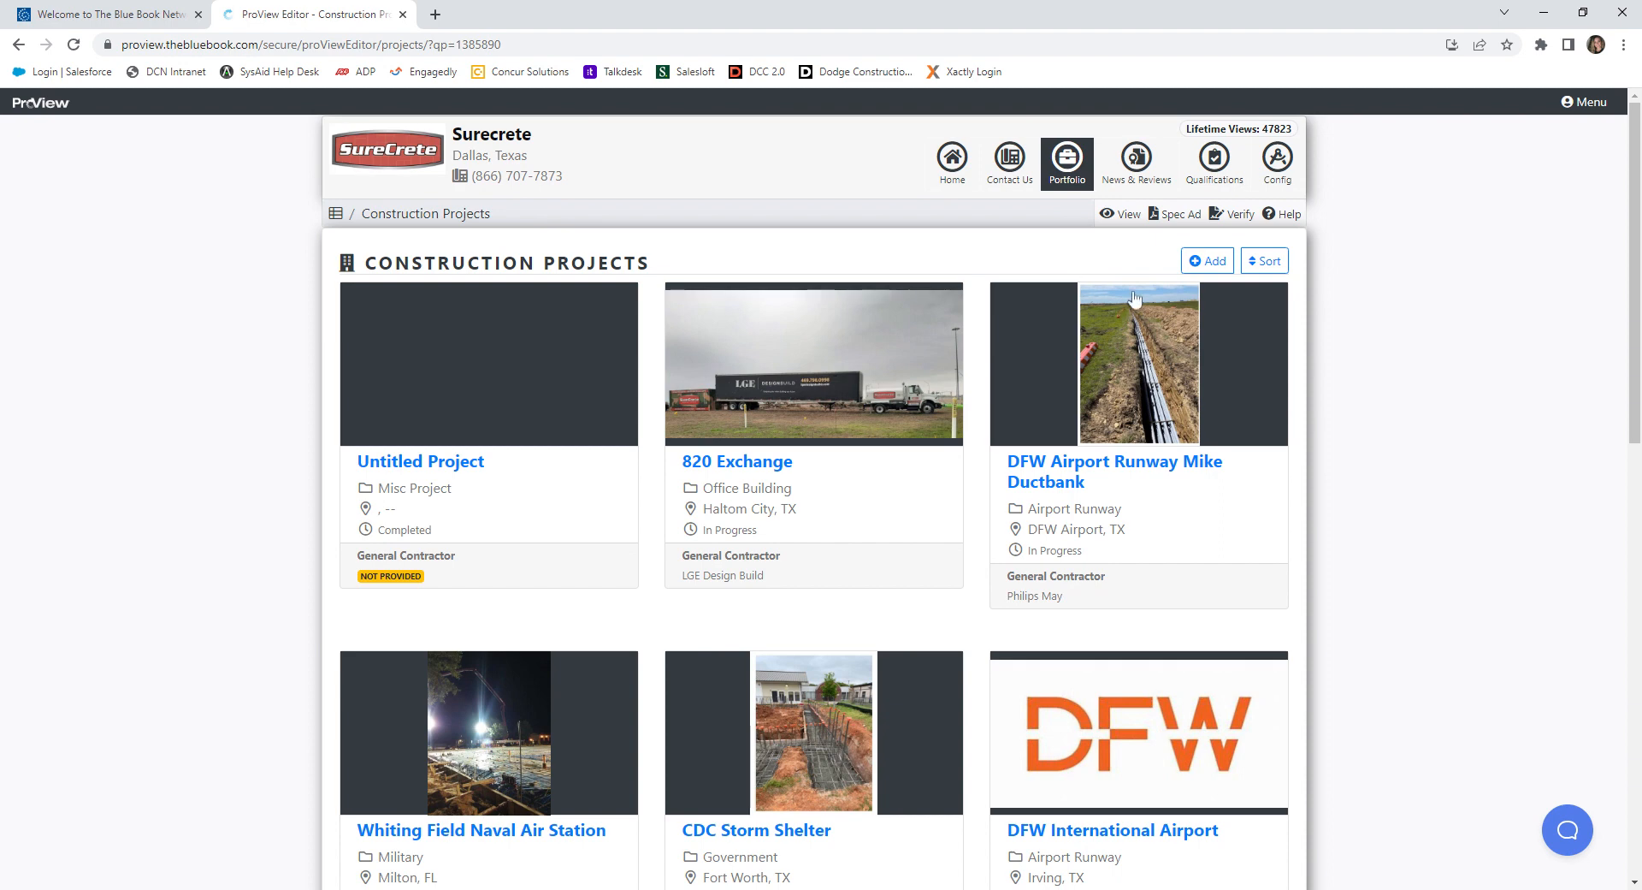
{"action": "left_click", "coordinate": [1209, 267]}
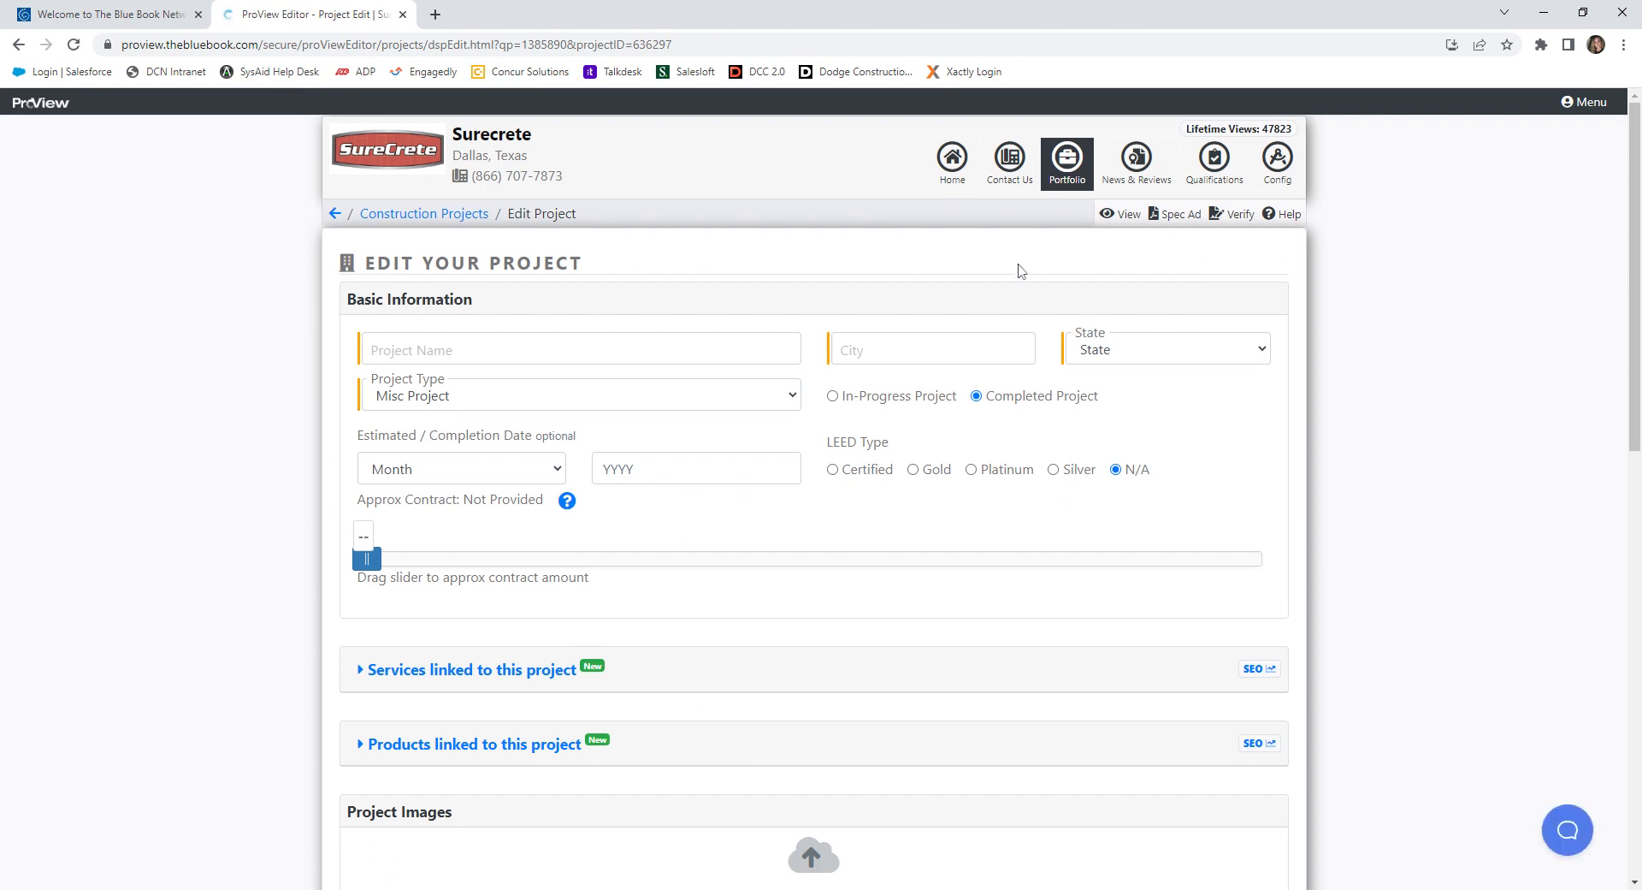
- Fill in the project's basic details: name Starbuck, city Dallas, state TX, and project type Restaurant
{"action": "left_click", "coordinate": [568, 349]}
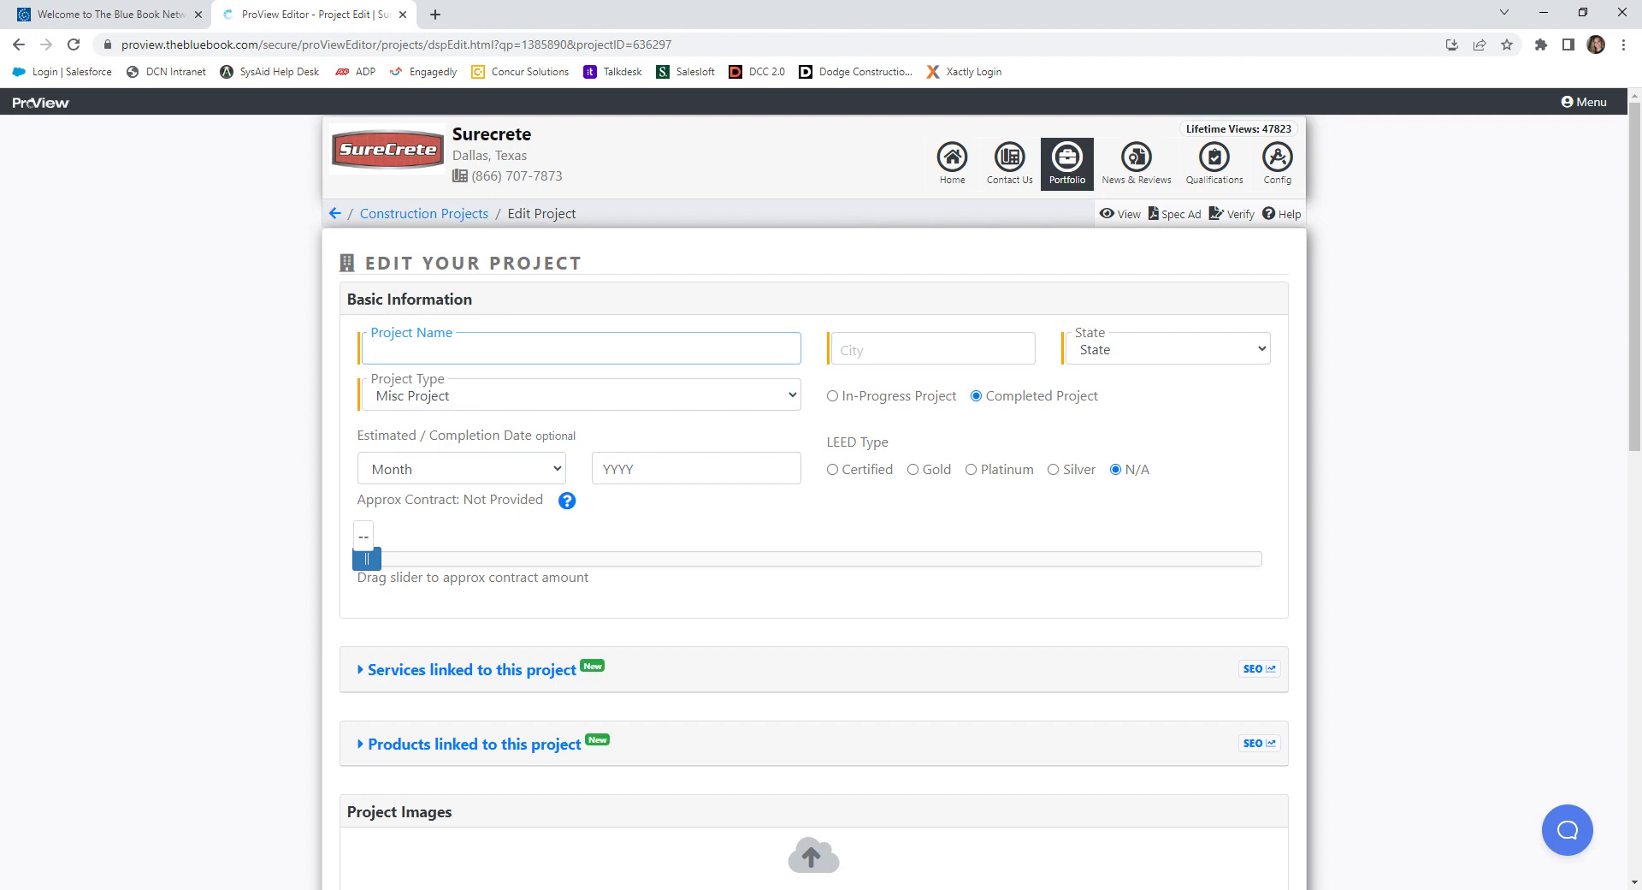
{"action": "type", "text": "Starbuck"}
{"action": "key", "text": "Tab"}
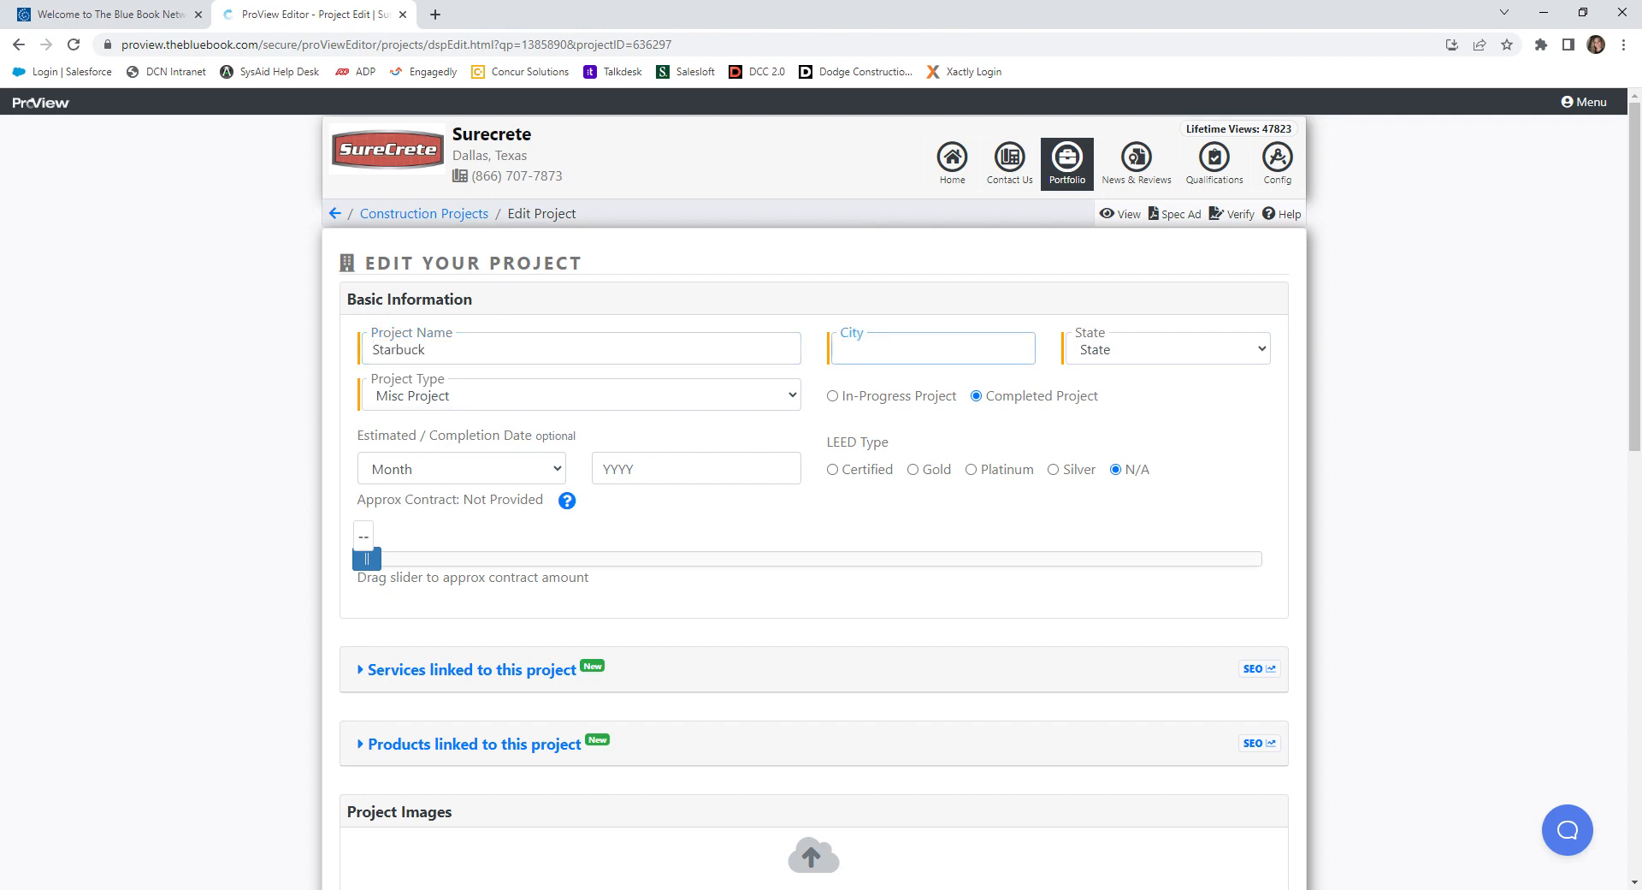
{"action": "type", "text": "Dallast"}
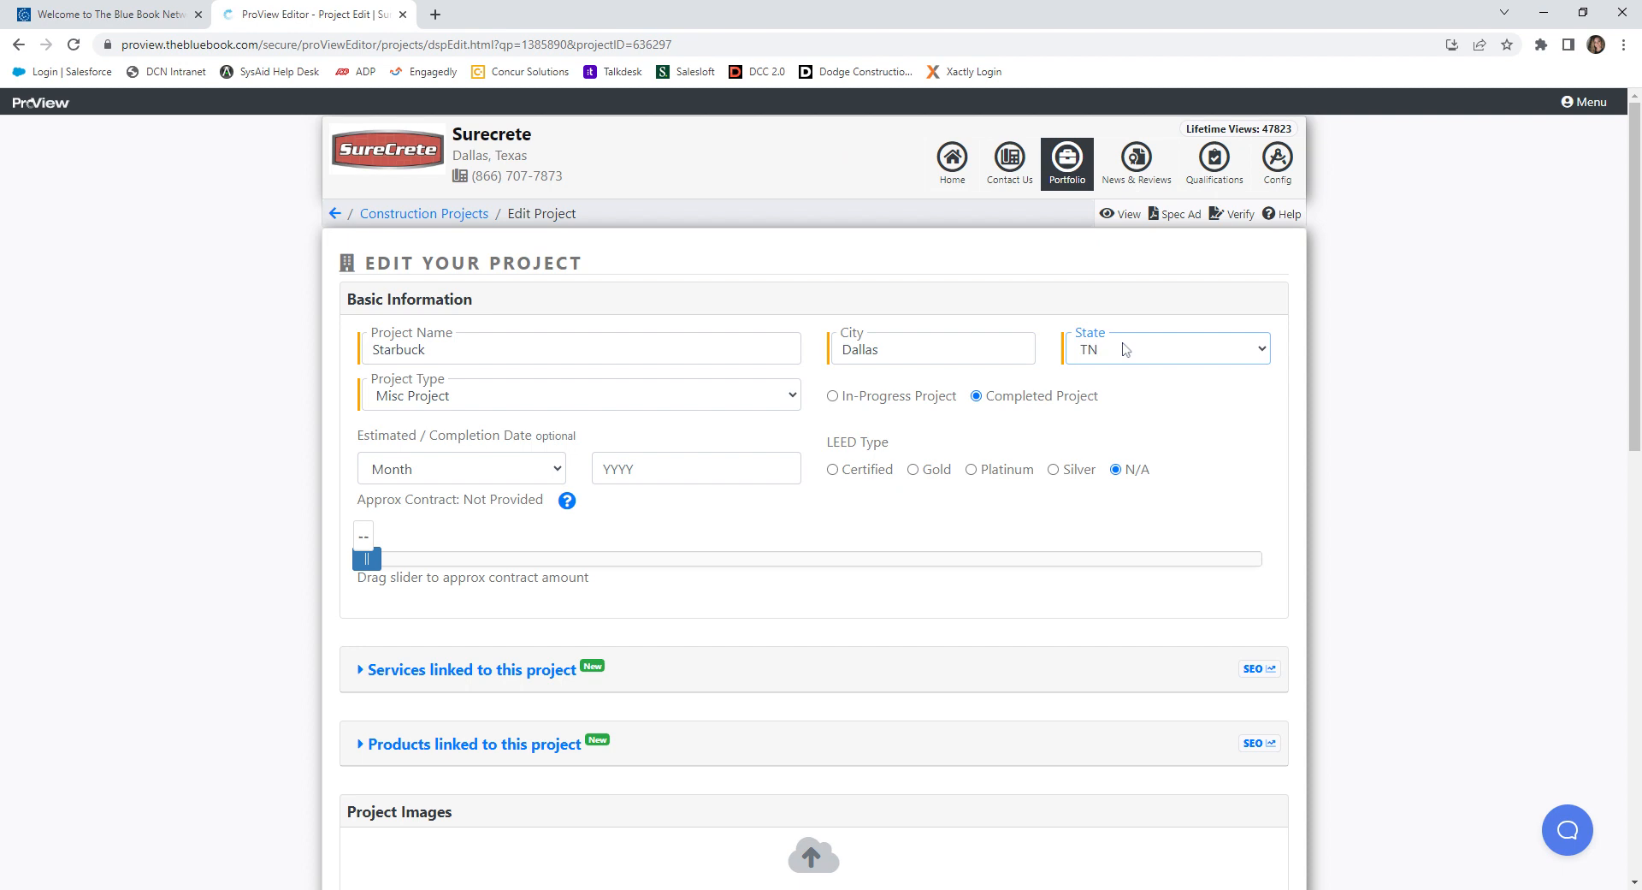
{"action": "type", "text": "x"}
{"action": "key", "text": "Tab"}
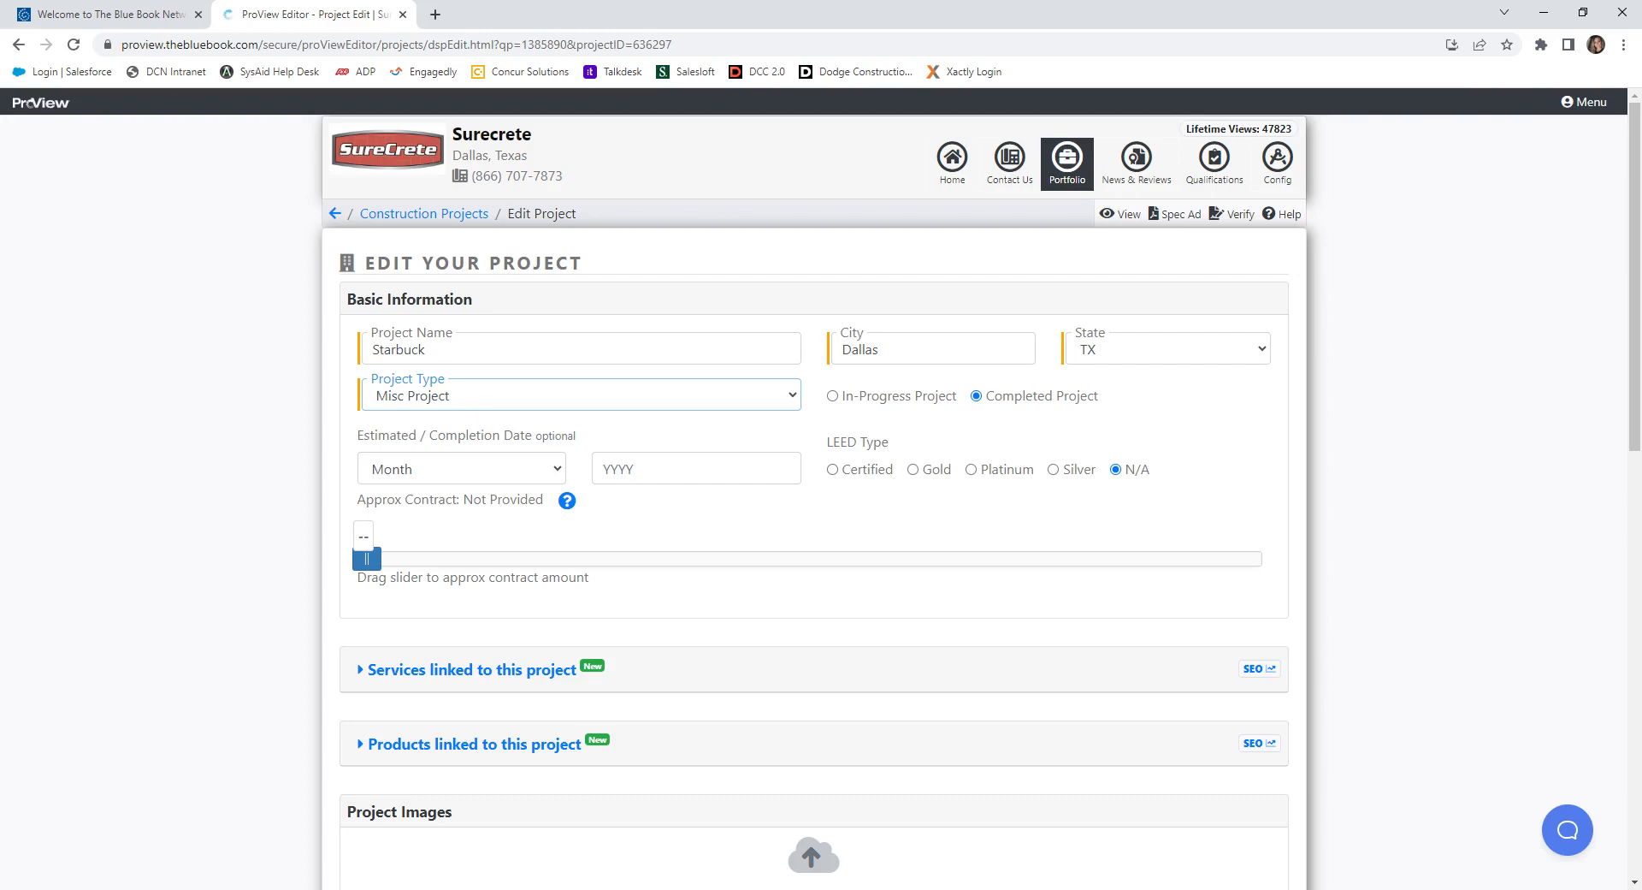
{"action": "key", "text": "r"}
- Set the project's completion date to Oct 2022
{"action": "left_click", "coordinate": [457, 469]}
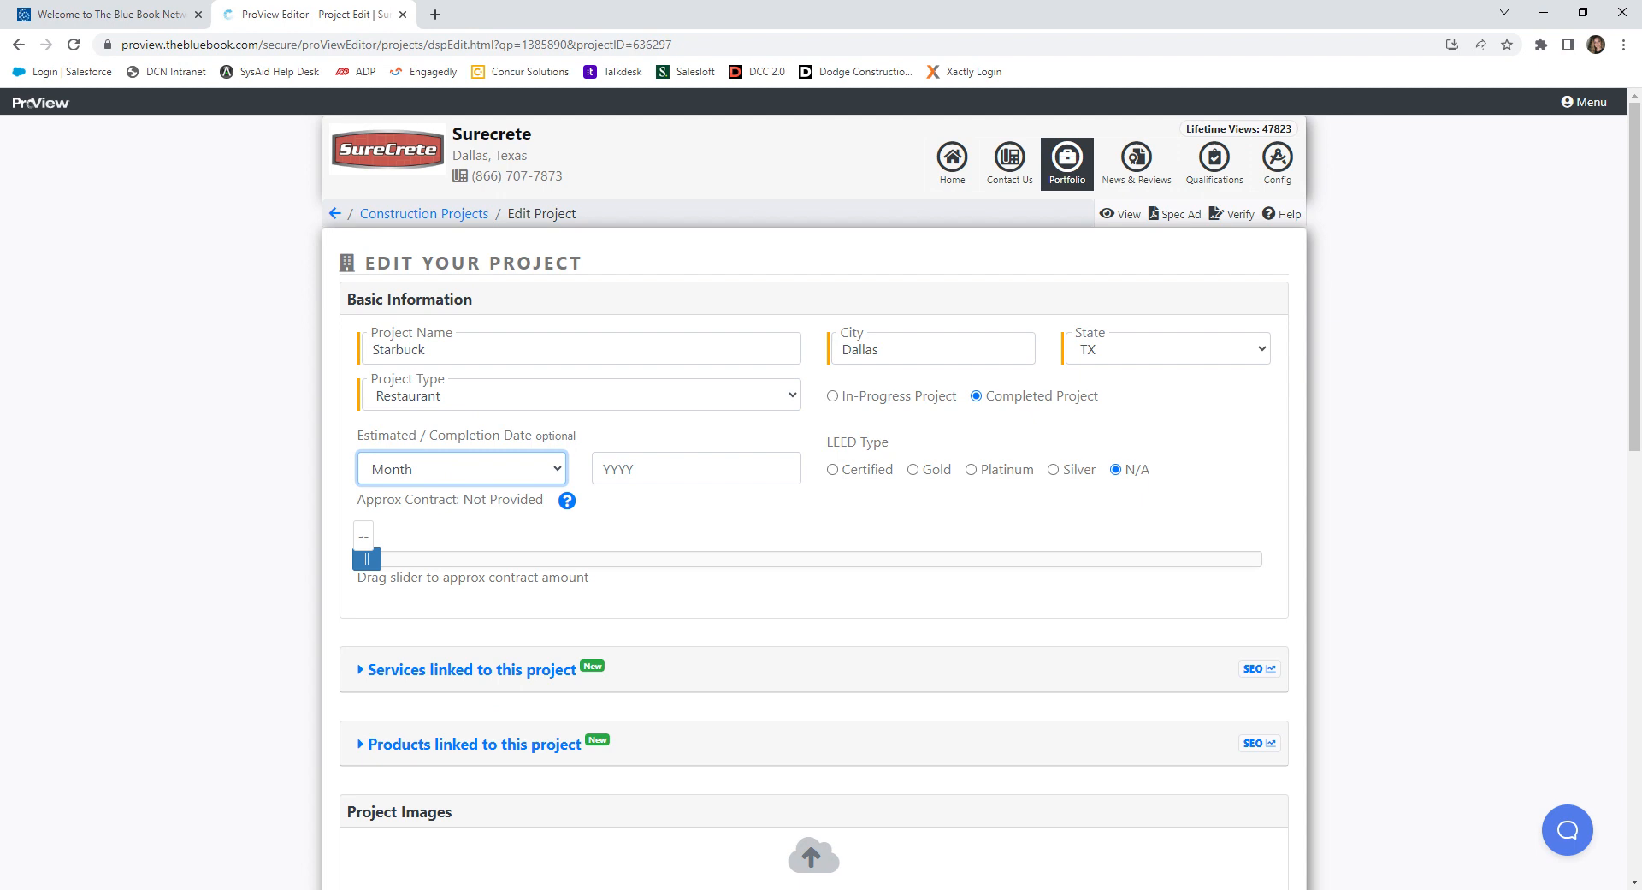
{"action": "key", "text": "o"}
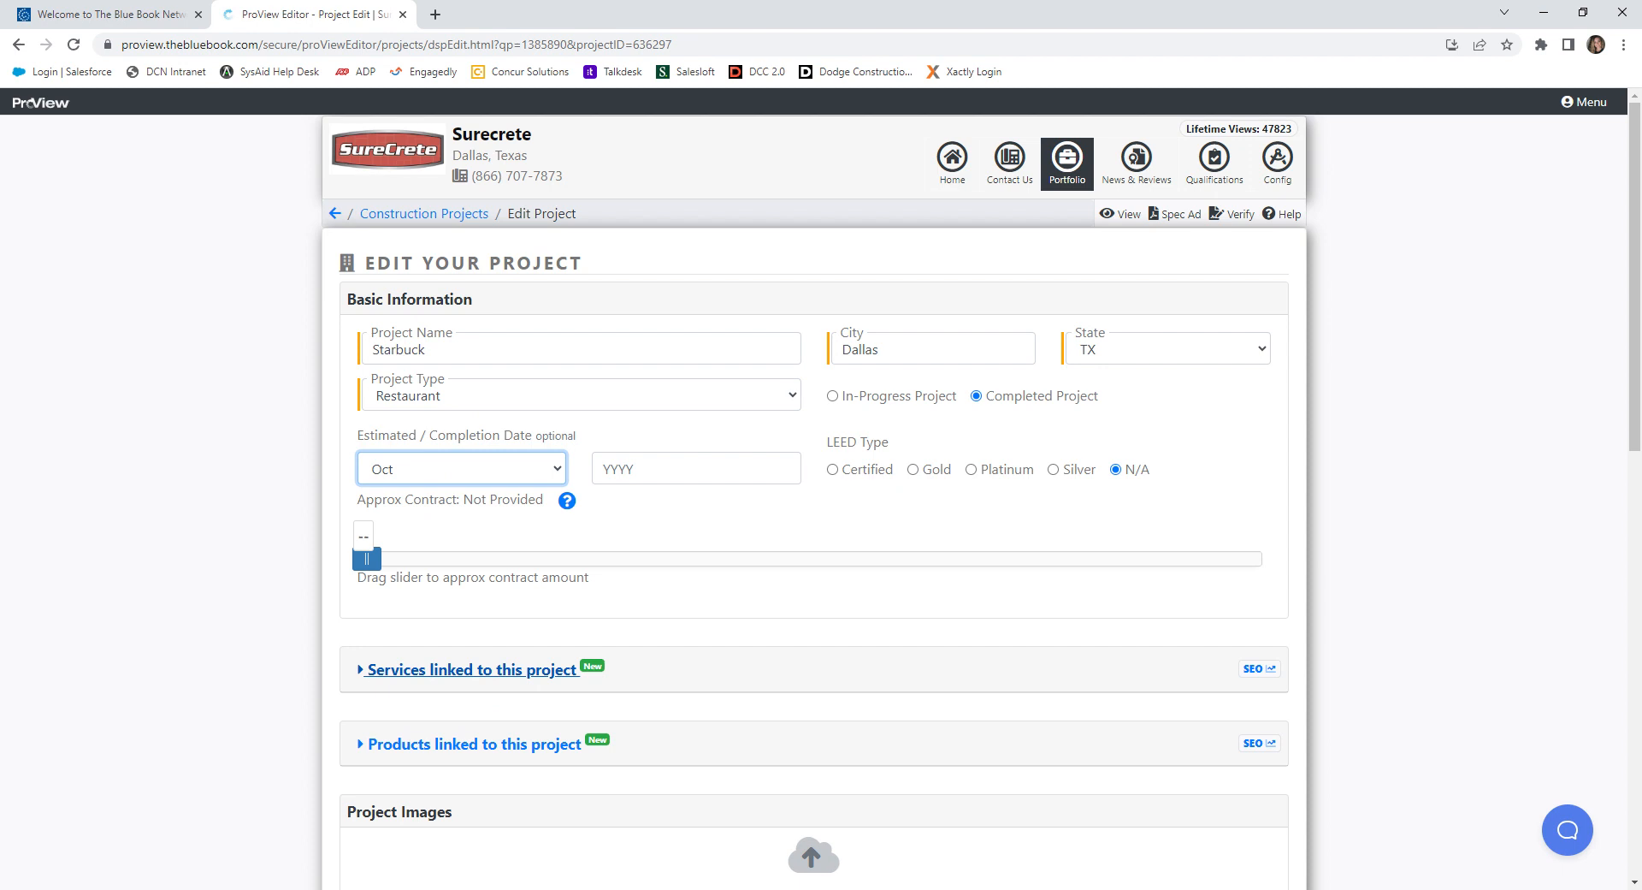
{"action": "left_click", "coordinate": [650, 469]}
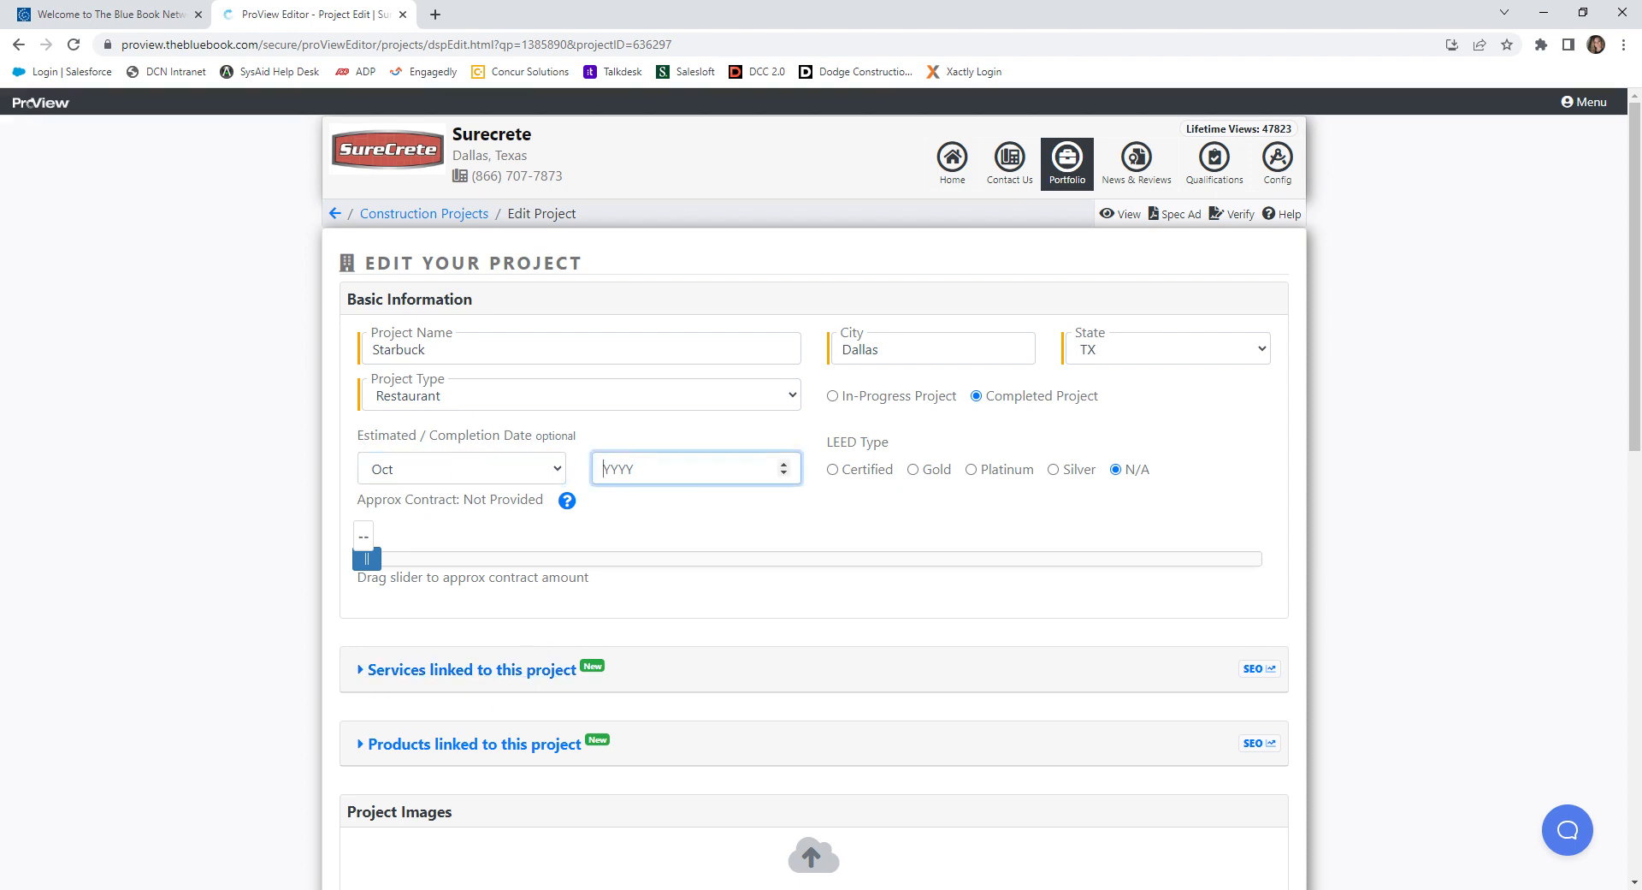
{"action": "type", "text": "0"}
{"action": "key", "text": "BackSpace"}
{"action": "type", "text": "2023"}
{"action": "key", "text": "BackSpace"}
{"action": "type", "text": "2"}
- Set the project's approximate contract amount to 400k
{"action": "left_click_drag", "start_coordinate": [361, 567], "coordinate": [472, 572]}
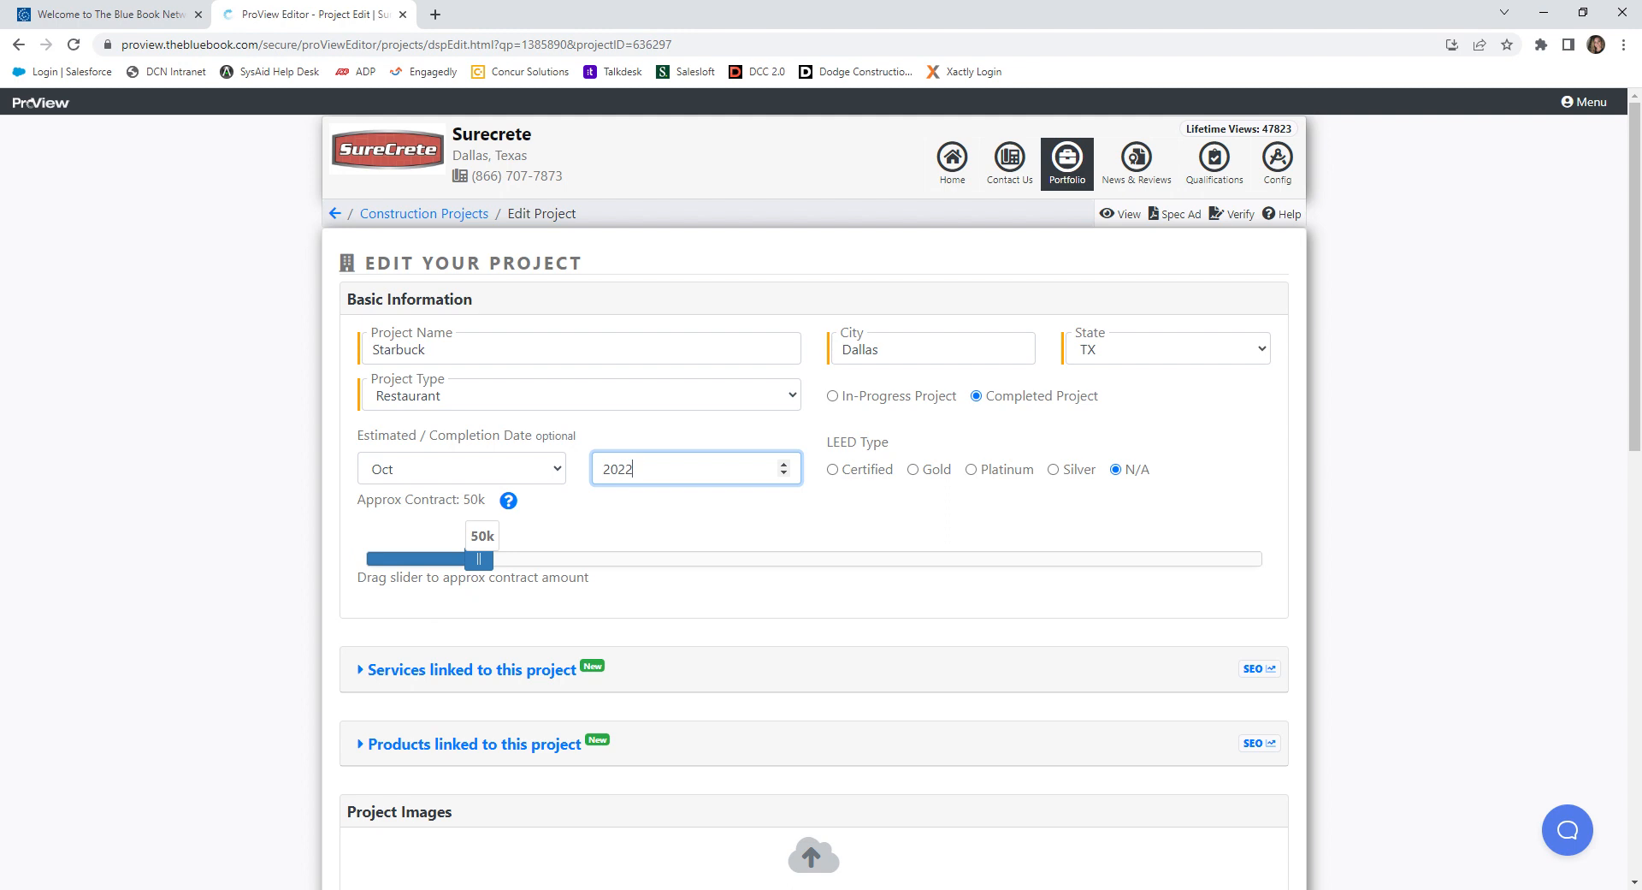
{"action": "left_click_drag", "start_coordinate": [479, 560], "coordinate": [432, 579]}
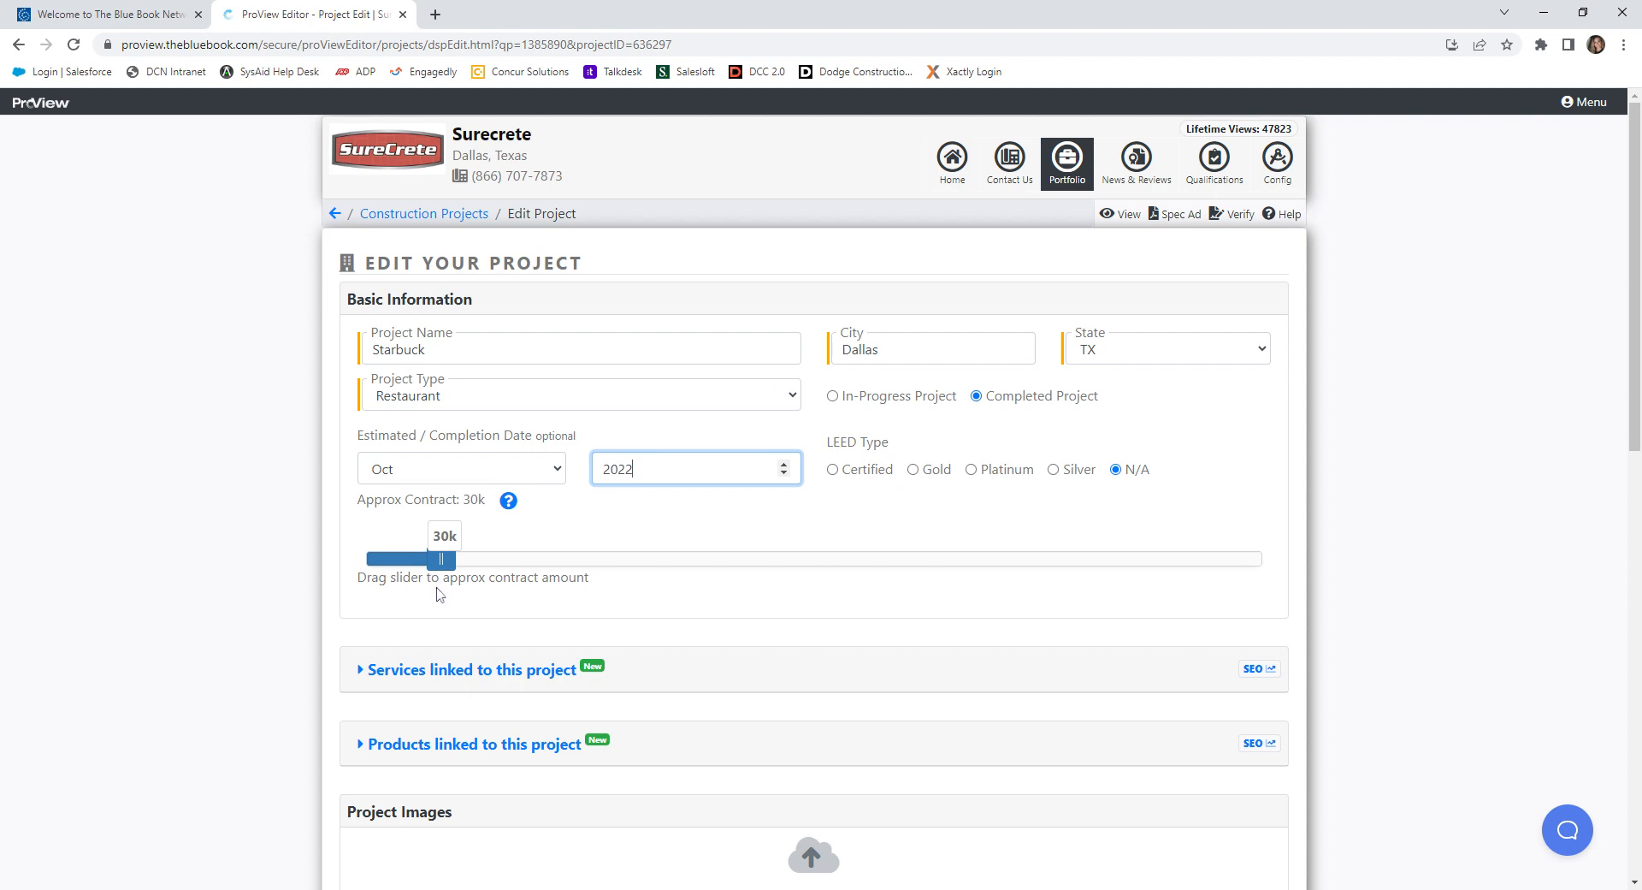
{"action": "left_click_drag", "start_coordinate": [441, 559], "coordinate": [688, 551]}
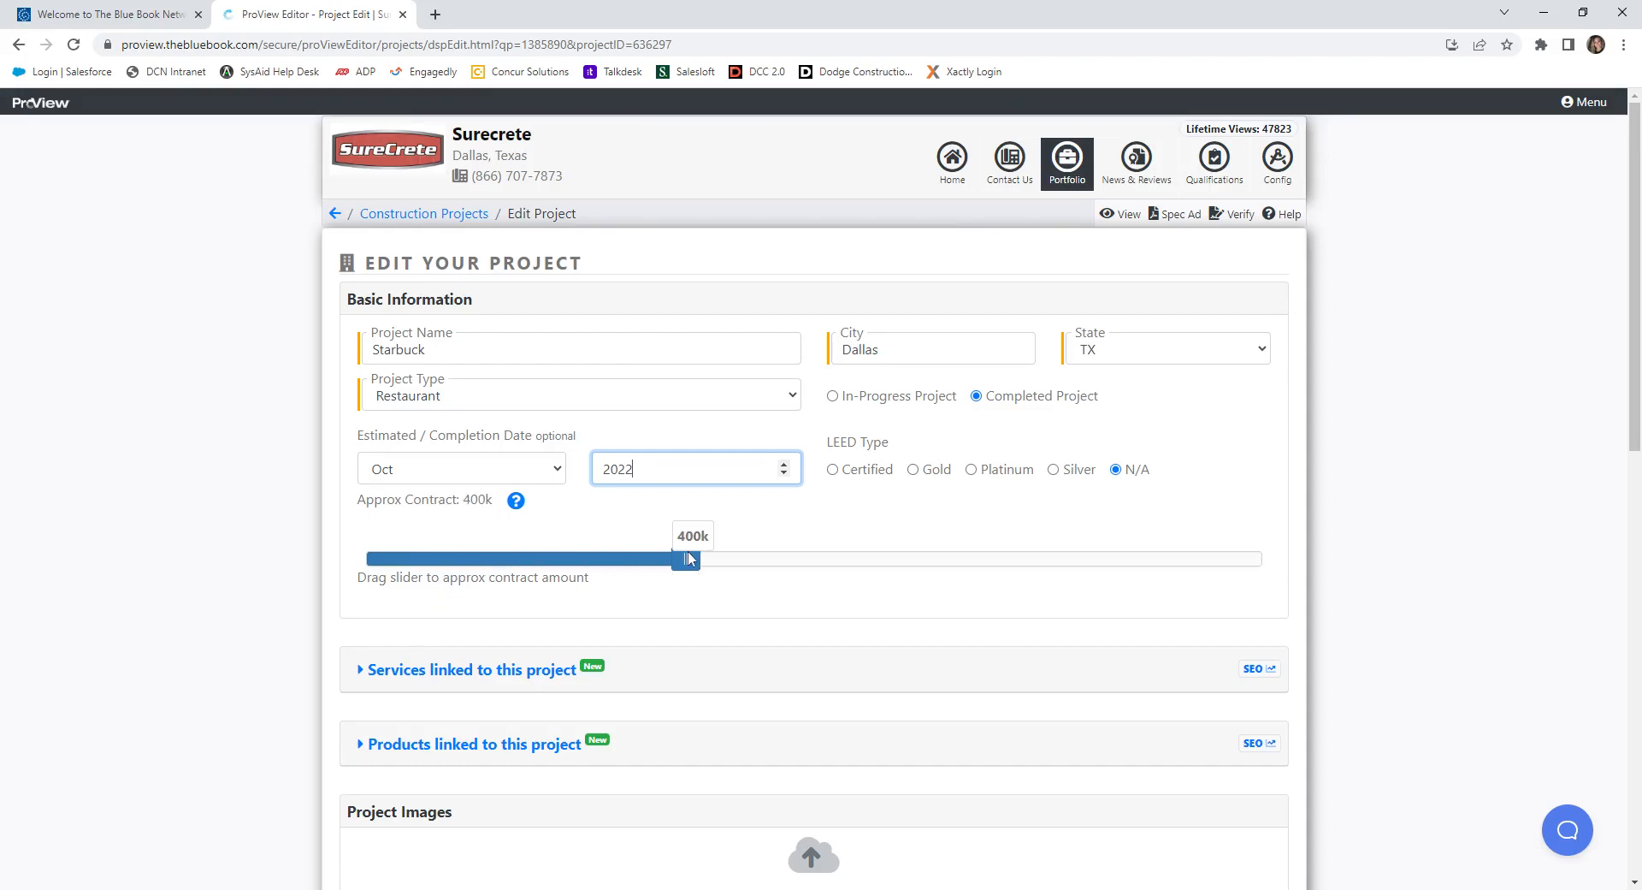
- Link the Reinforced Concrete services Slabs, Excavating & Grading, Sanitary Sewer, Concrete Retaining Walls and Concrete Sitework to the project
{"action": "scroll", "coordinate": [641, 651], "scroll_direction": "down", "scroll_amount": 2}
{"action": "scroll", "coordinate": [640, 632], "scroll_direction": "down", "scroll_amount": 2}
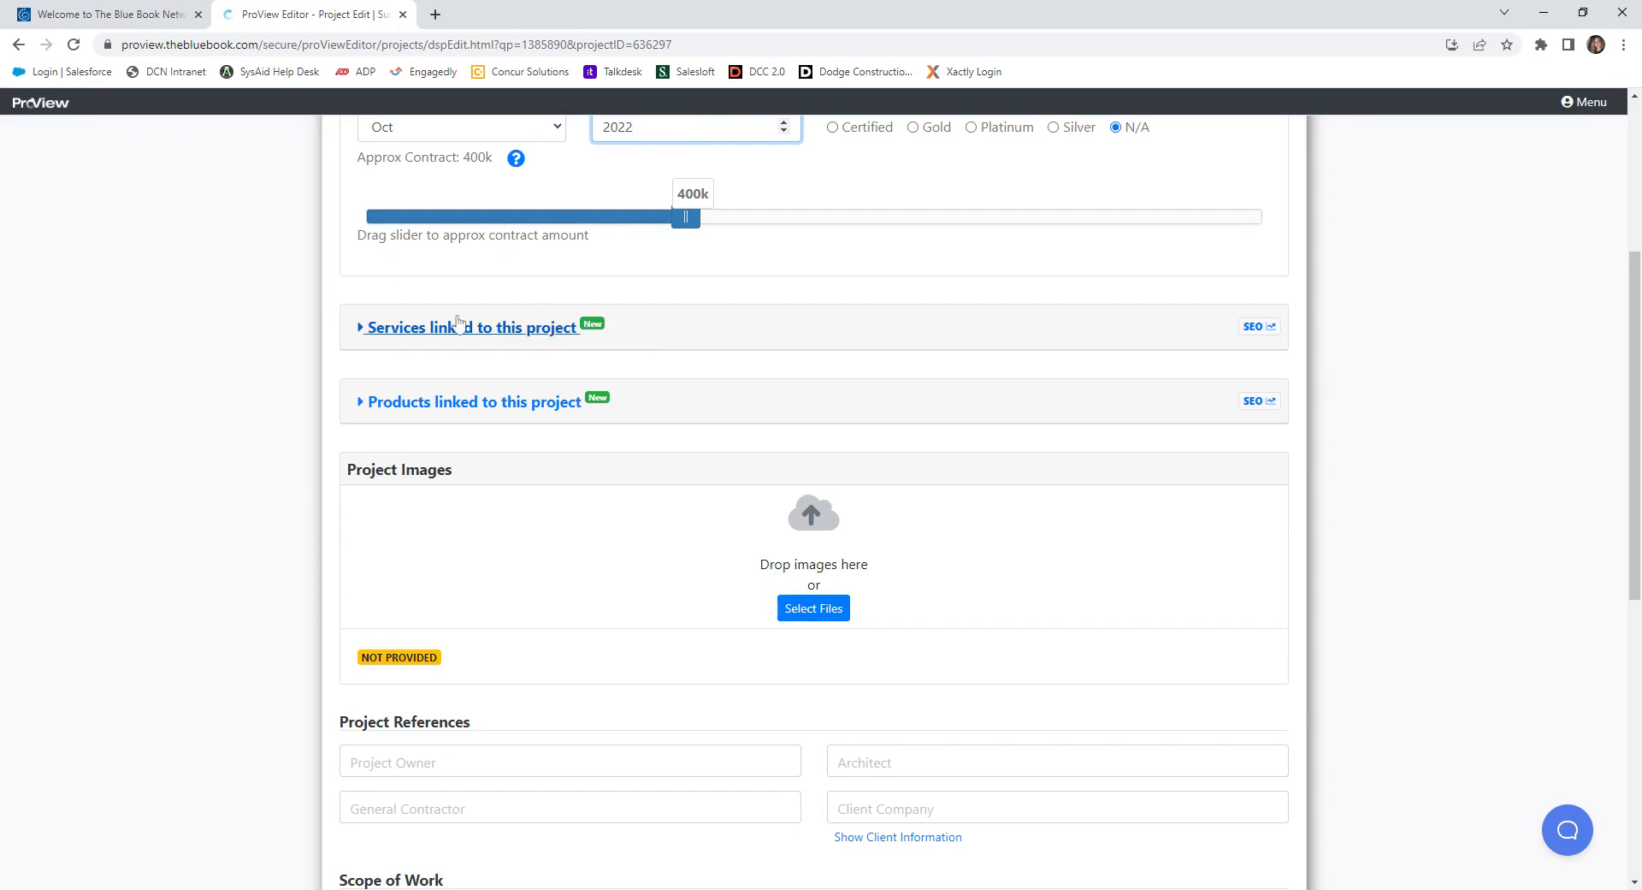
{"action": "left_click", "coordinate": [366, 340]}
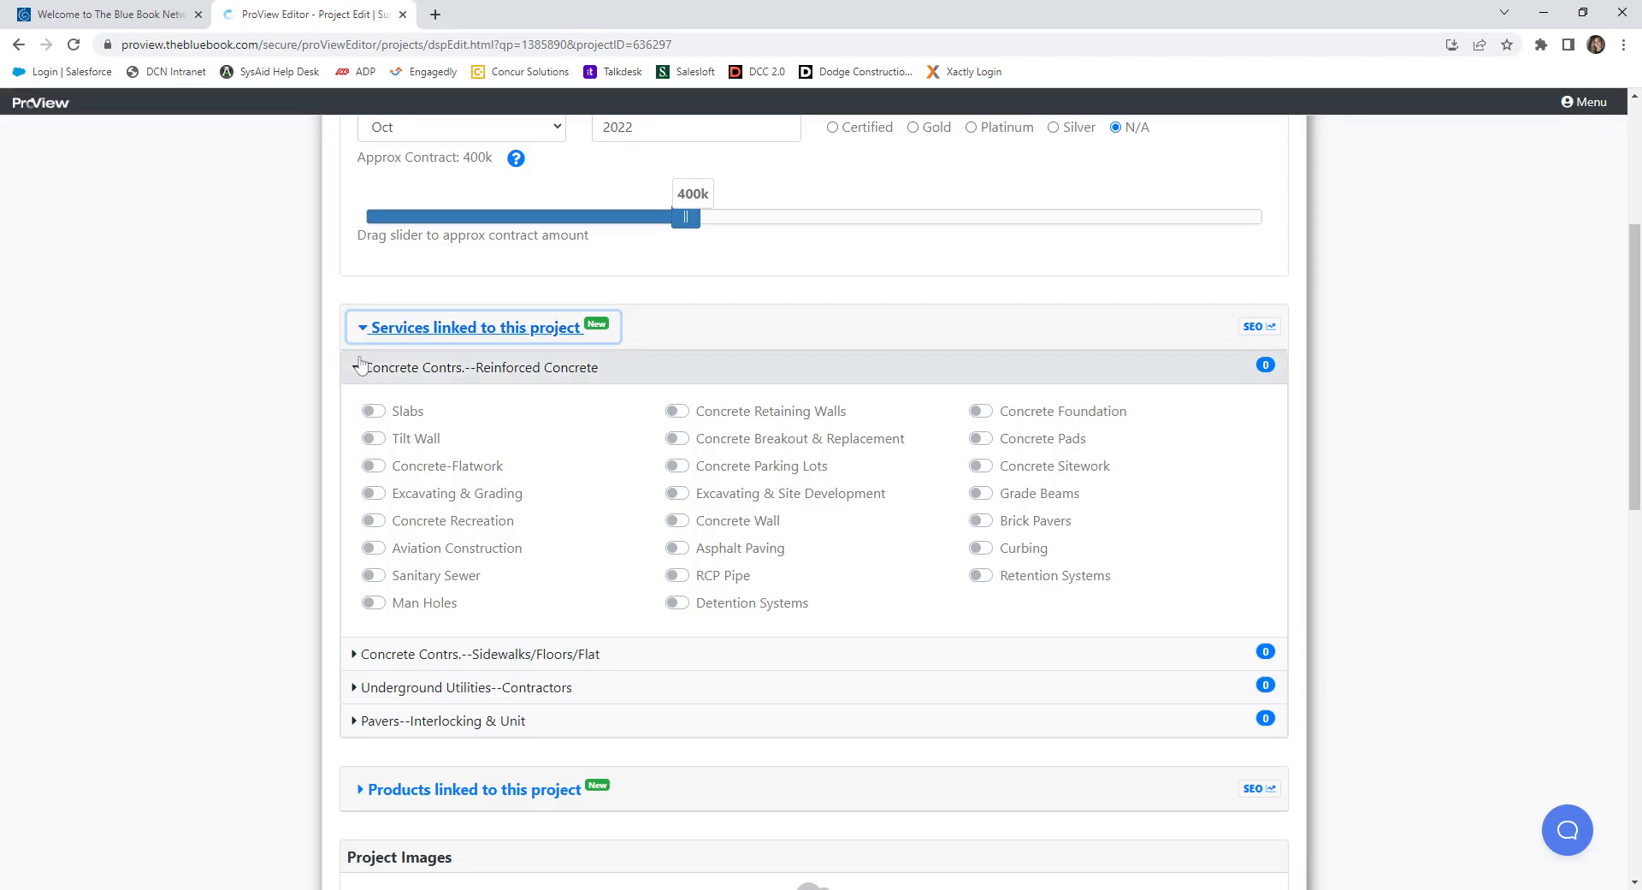
{"action": "left_click", "coordinate": [377, 416]}
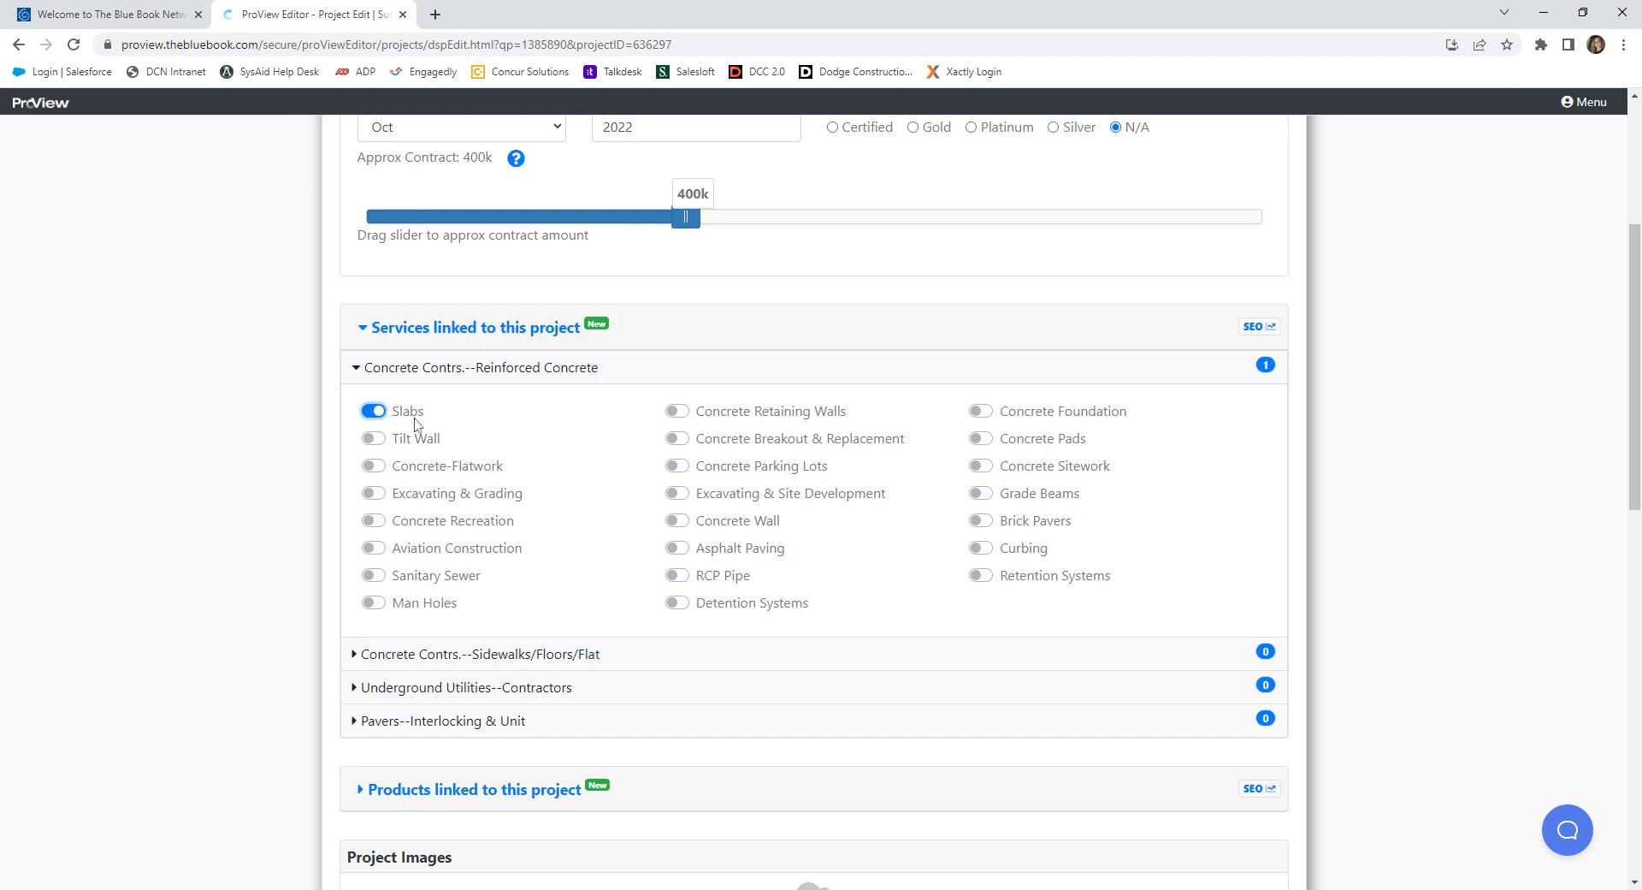
{"action": "left_click", "coordinate": [384, 499]}
{"action": "left_click", "coordinate": [378, 579]}
{"action": "left_click", "coordinate": [681, 414]}
{"action": "left_click", "coordinate": [989, 468]}
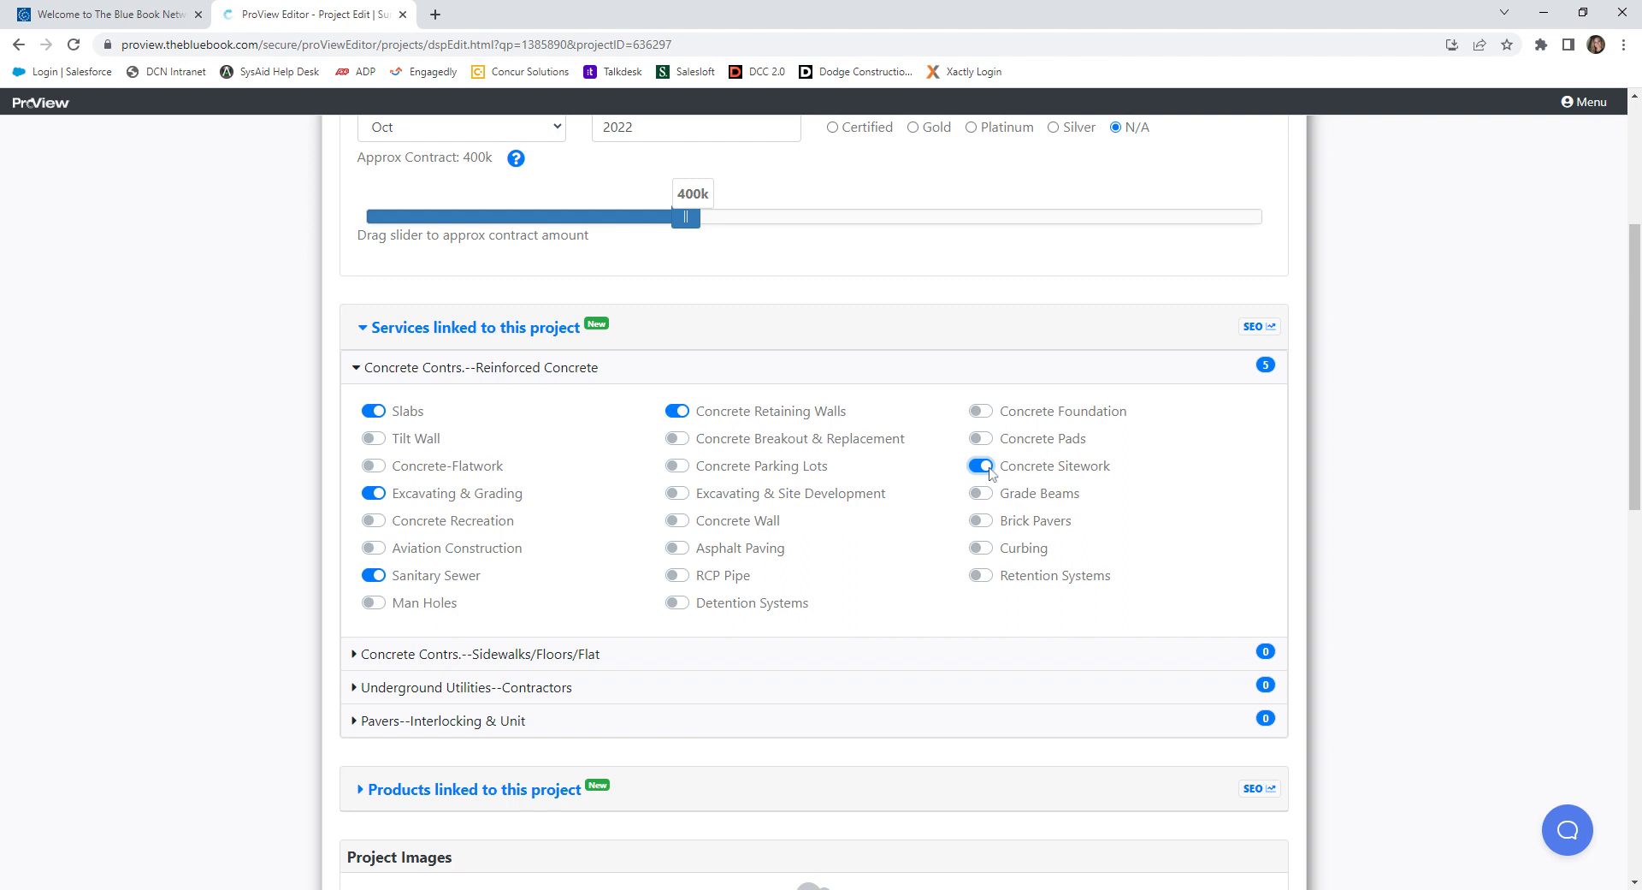
- Examine the Sidewalks/Floors/Flat services, the linkable products, and the project's images, references, scope of work and visibility sections
{"action": "left_click", "coordinate": [366, 656]}
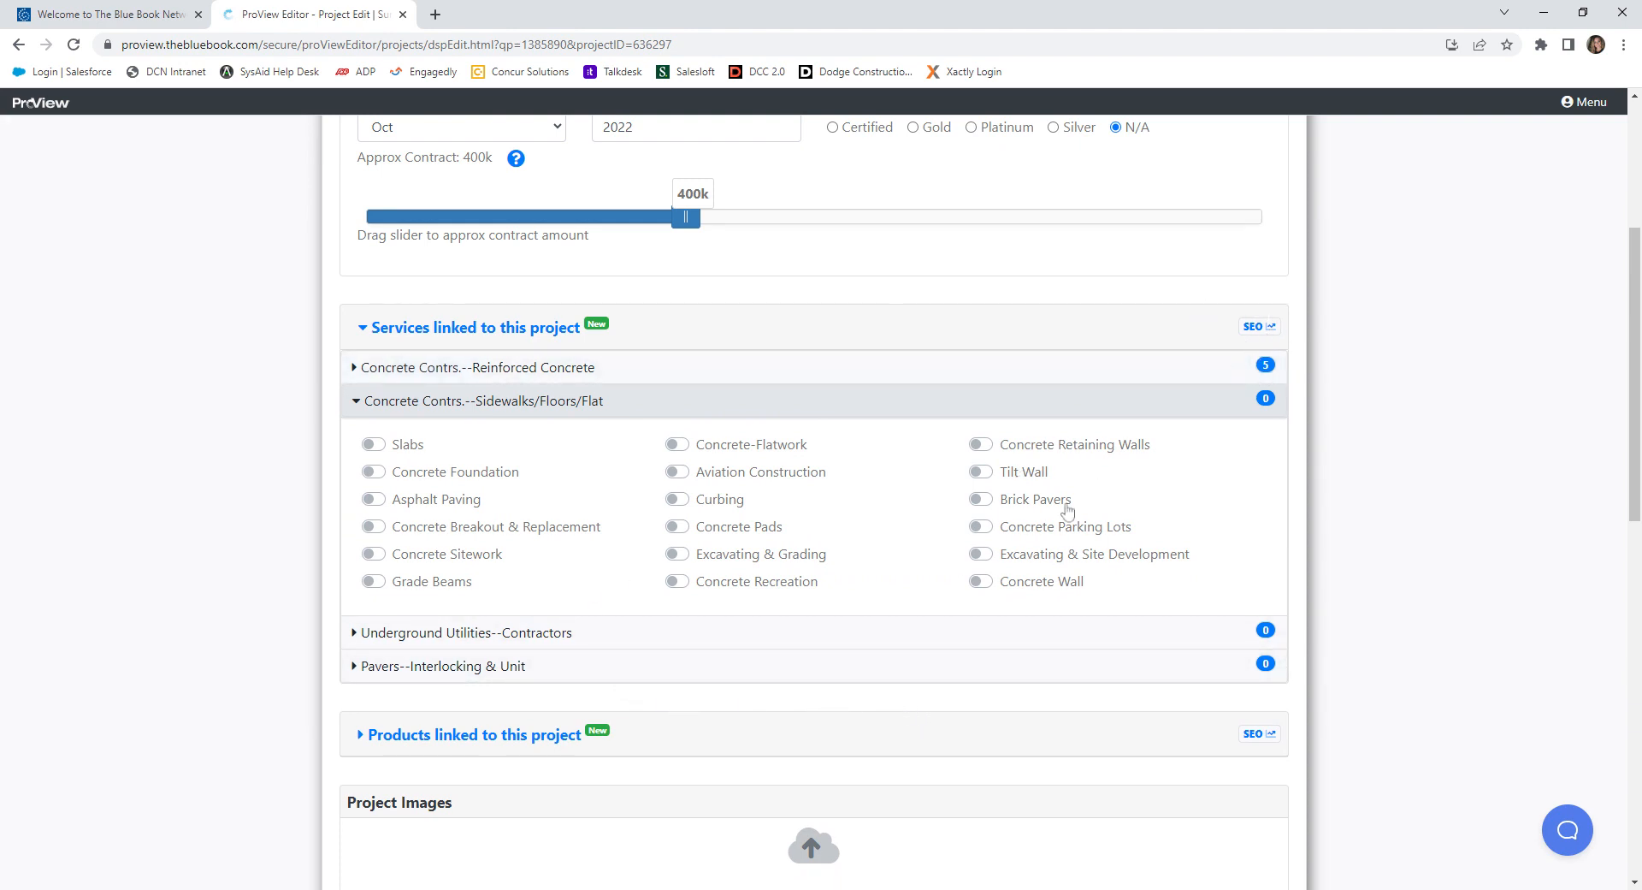
{"action": "left_click", "coordinate": [366, 744]}
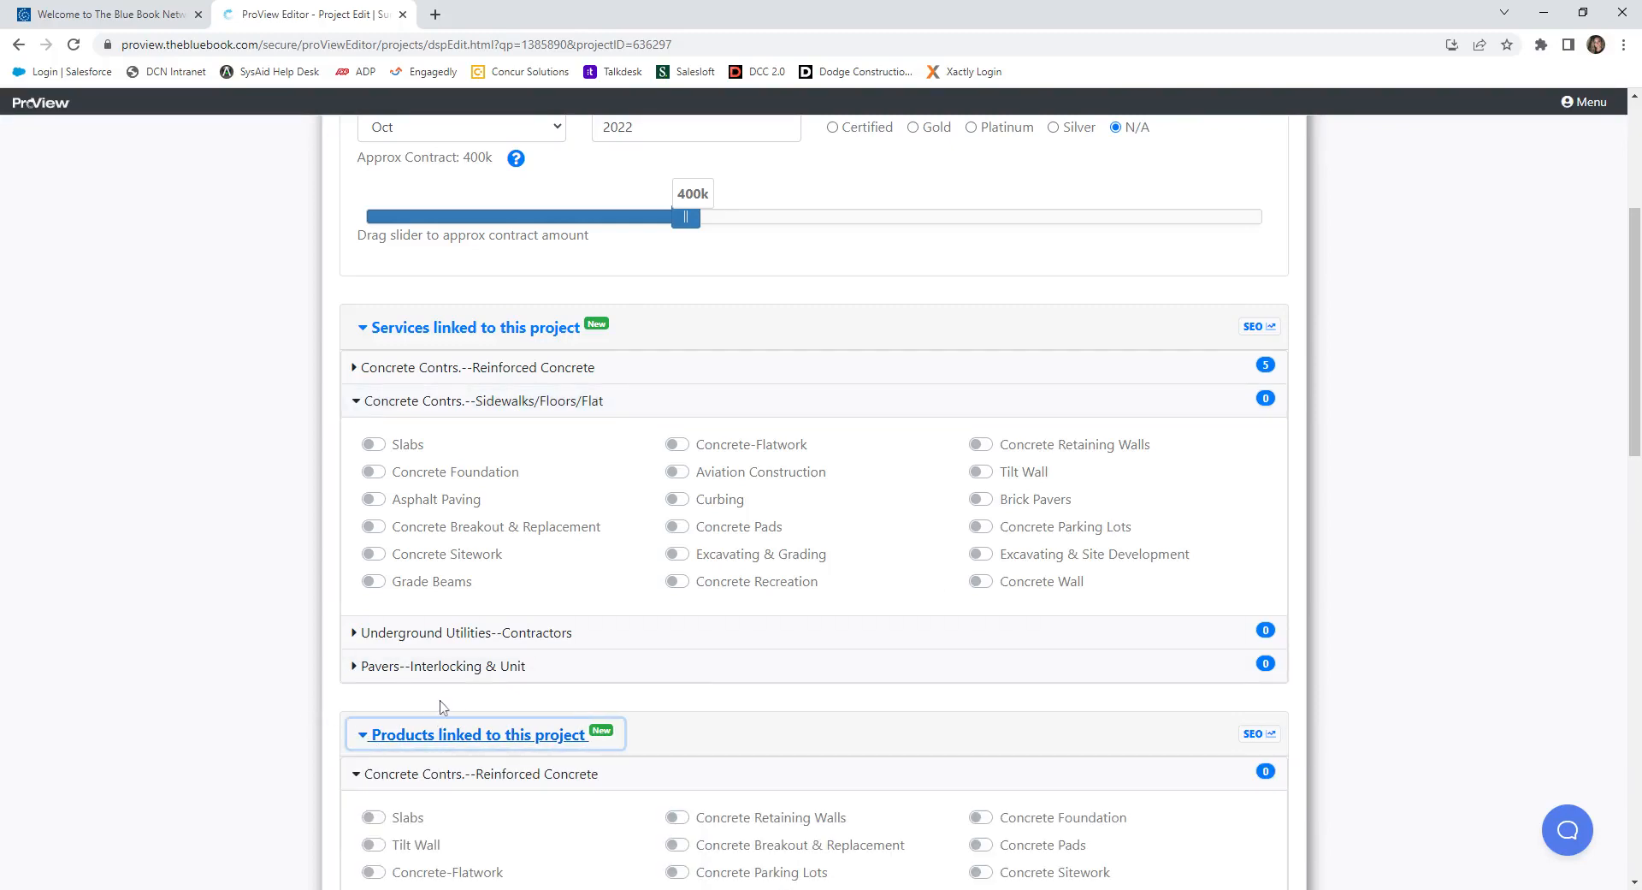
{"action": "scroll", "coordinate": [359, 710], "scroll_direction": "down", "scroll_amount": 3}
{"action": "scroll", "coordinate": [443, 702], "scroll_direction": "down", "scroll_amount": 2}
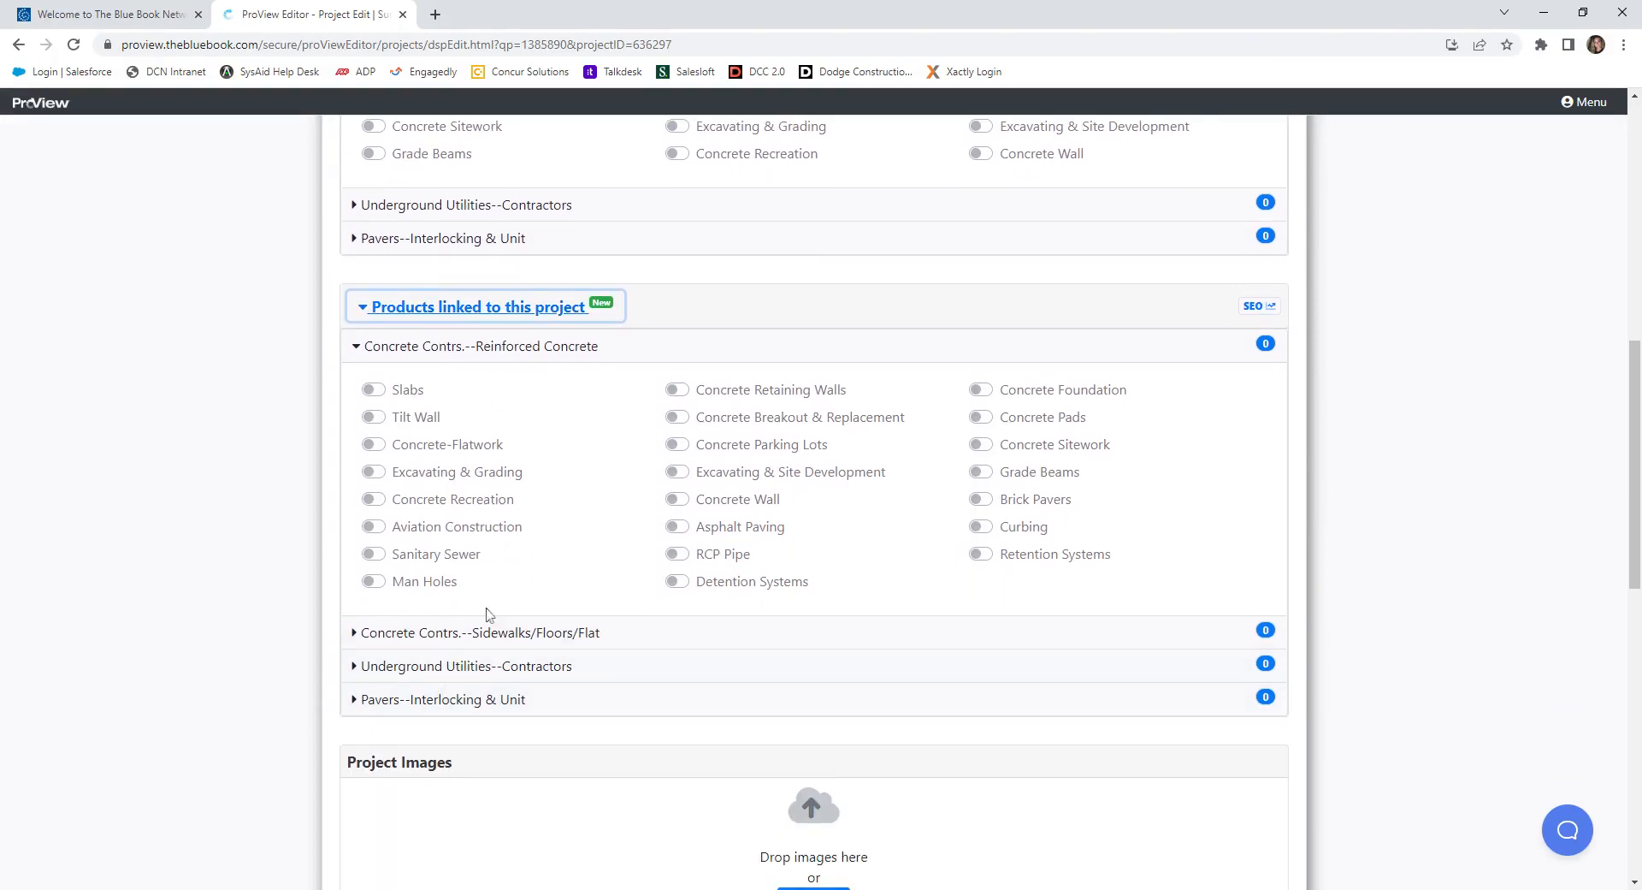
{"action": "scroll", "coordinate": [484, 748], "scroll_direction": "down", "scroll_amount": 4}
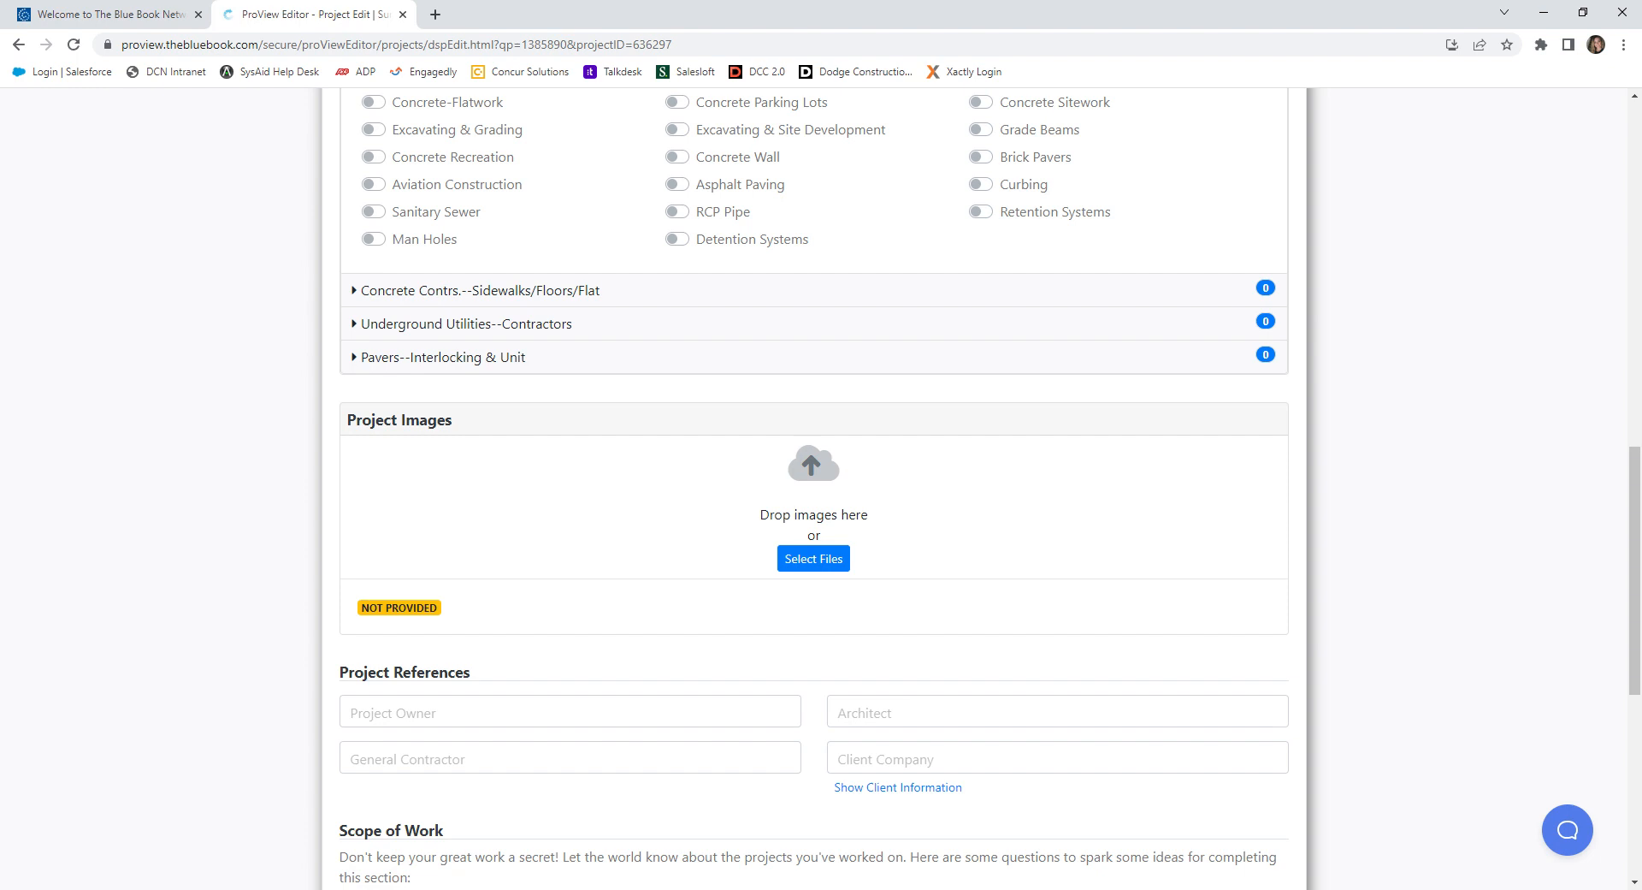
{"action": "scroll", "coordinate": [697, 624], "scroll_direction": "down", "scroll_amount": 3}
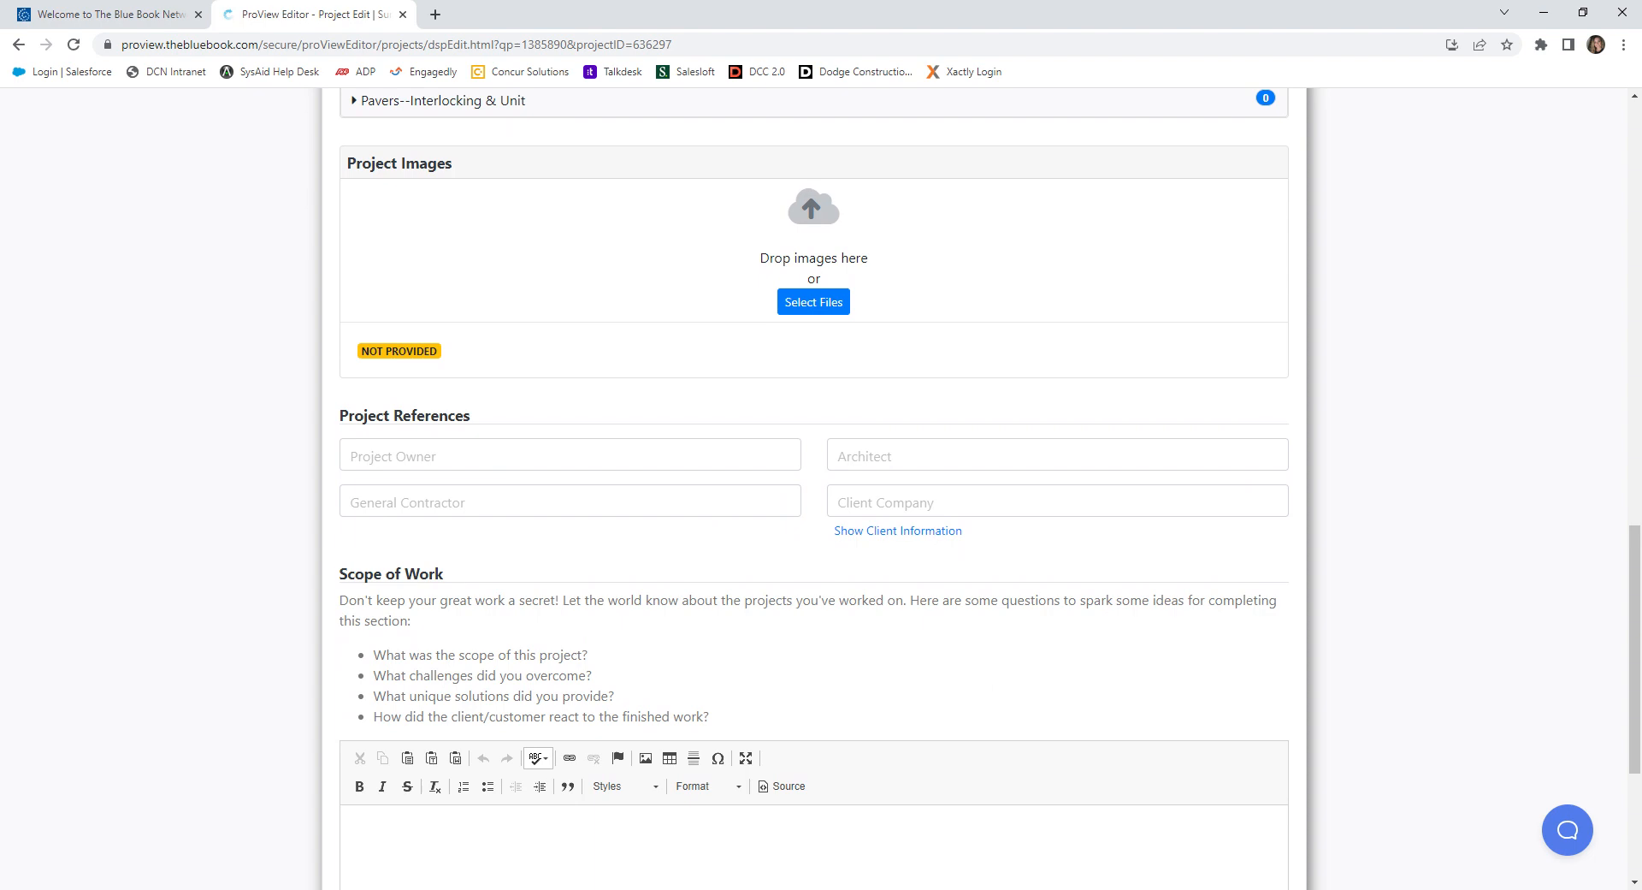
{"action": "scroll", "coordinate": [484, 428], "scroll_direction": "down", "scroll_amount": 4}
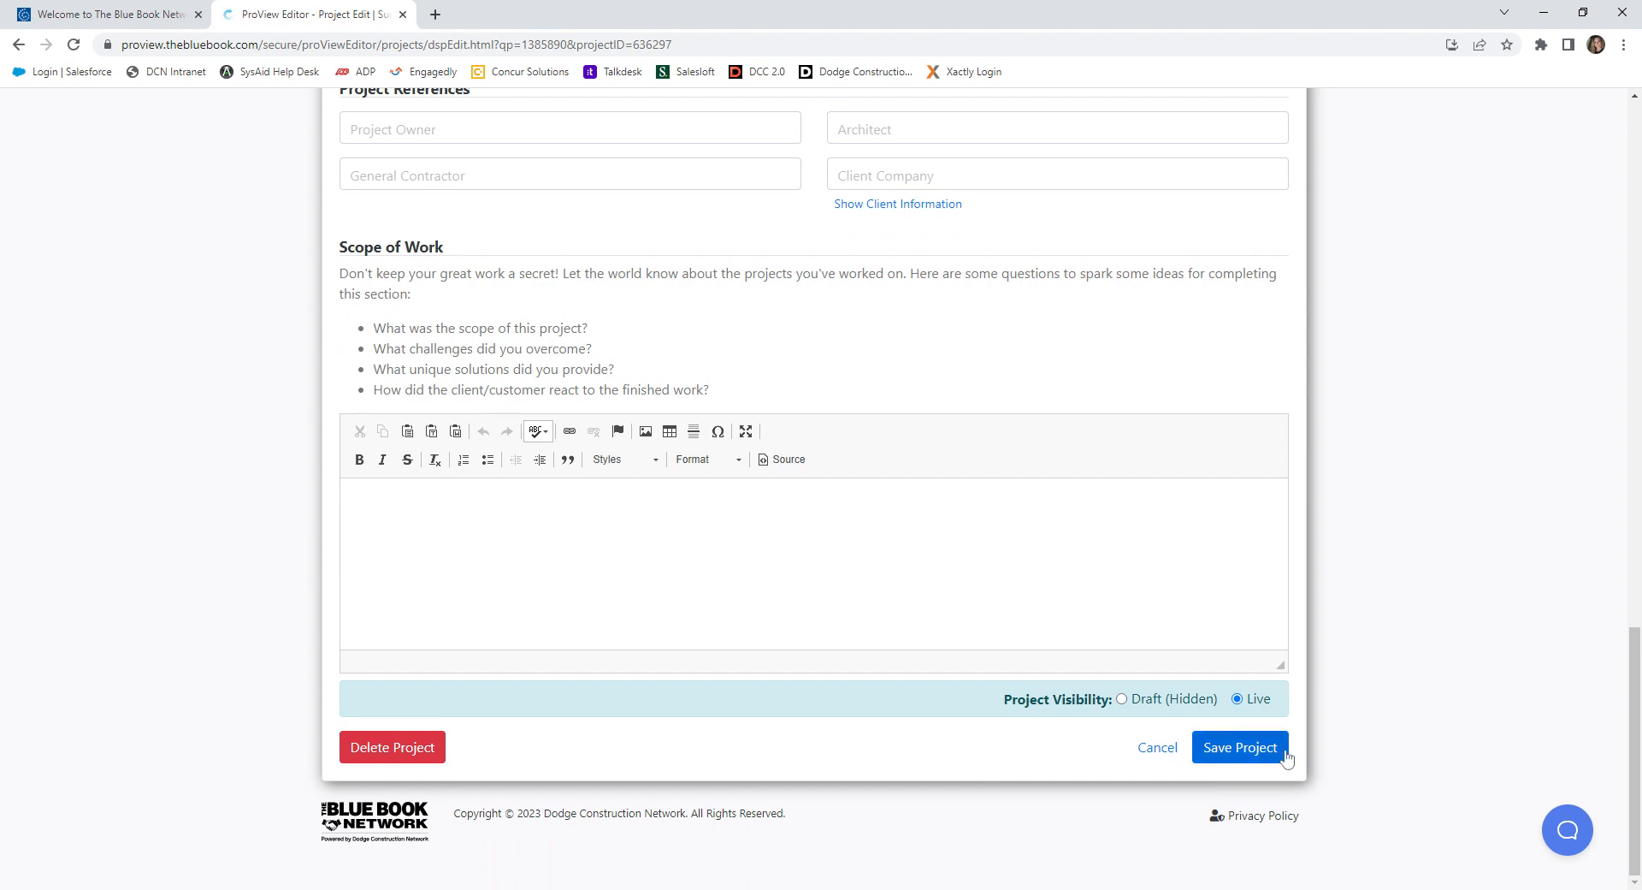
{"action": "scroll", "coordinate": [1131, 678], "scroll_direction": "up", "scroll_amount": 5}
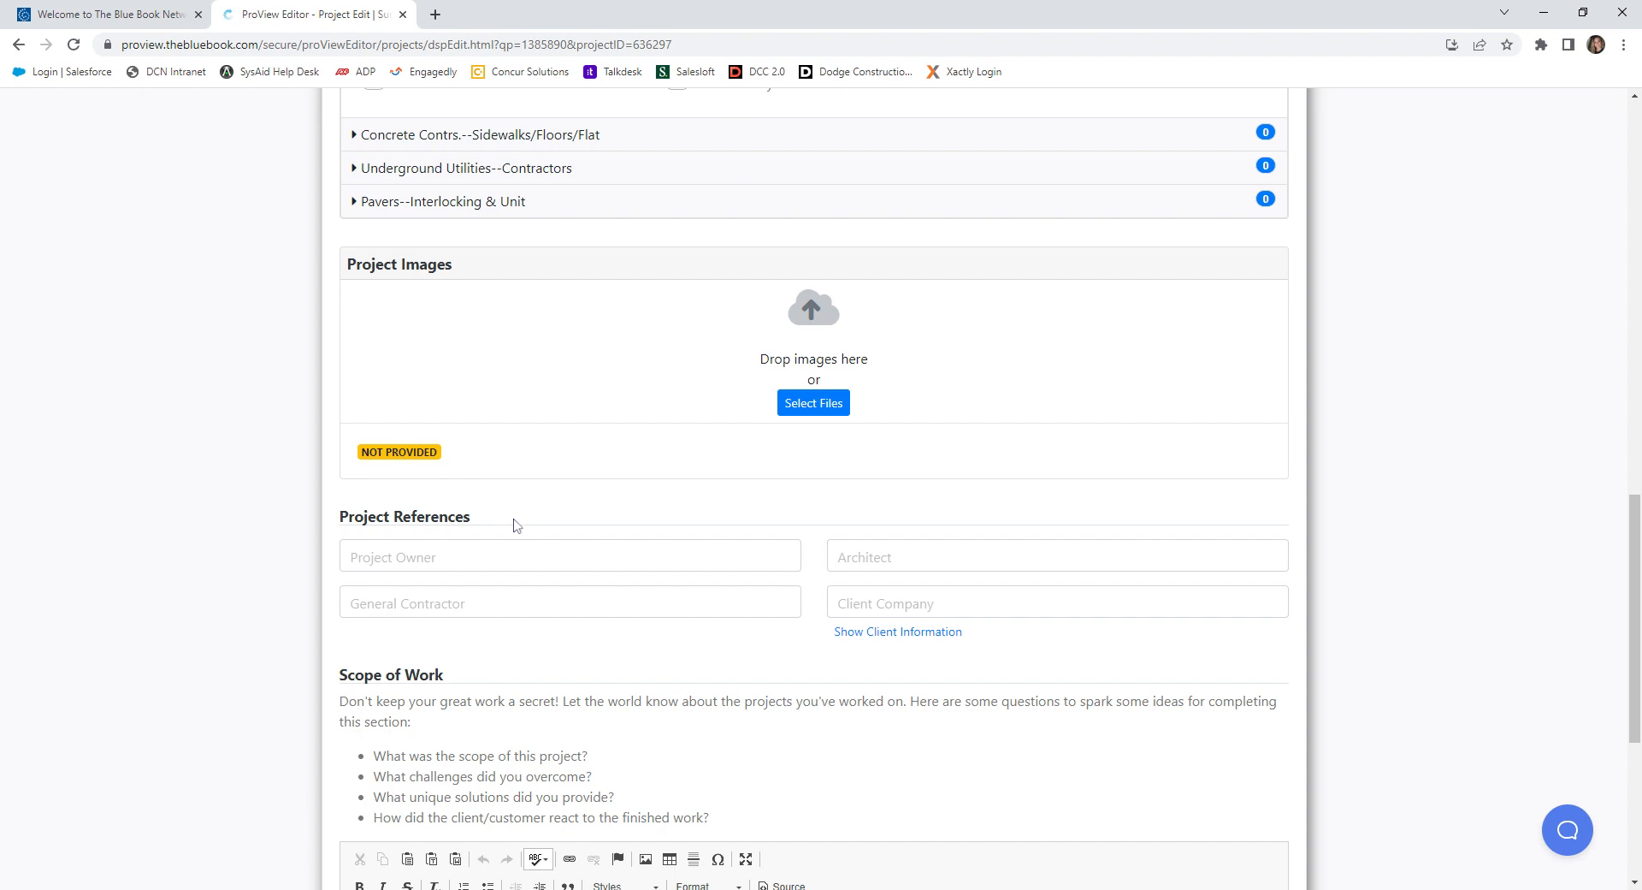
{"action": "scroll", "coordinate": [516, 517], "scroll_direction": "up", "scroll_amount": 4}
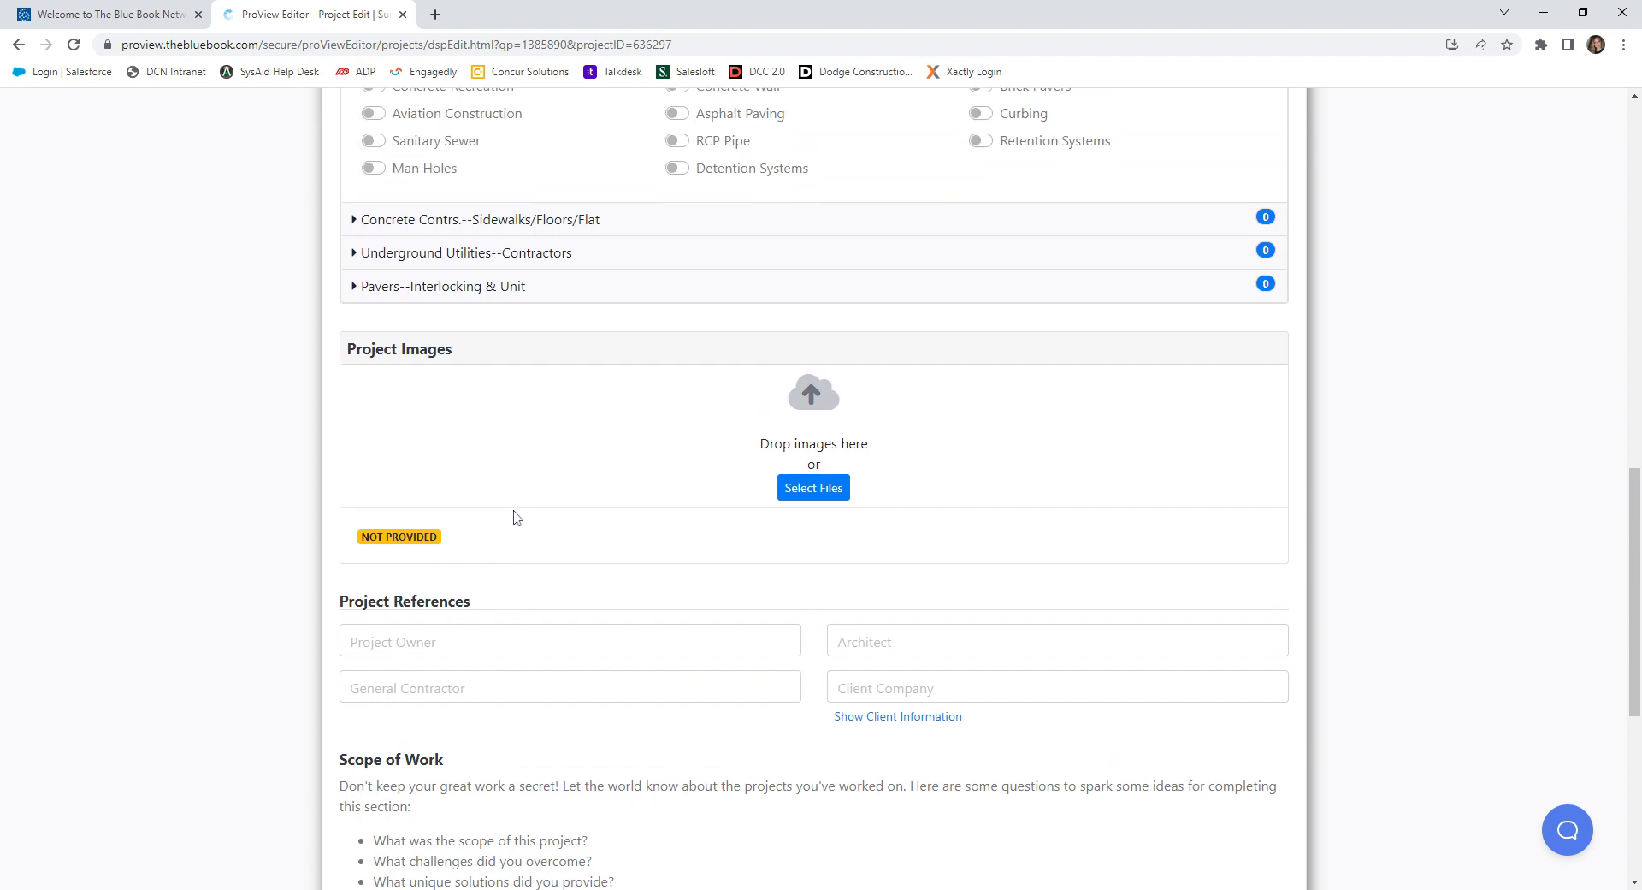
{"action": "scroll", "coordinate": [516, 524], "scroll_direction": "up", "scroll_amount": 1}
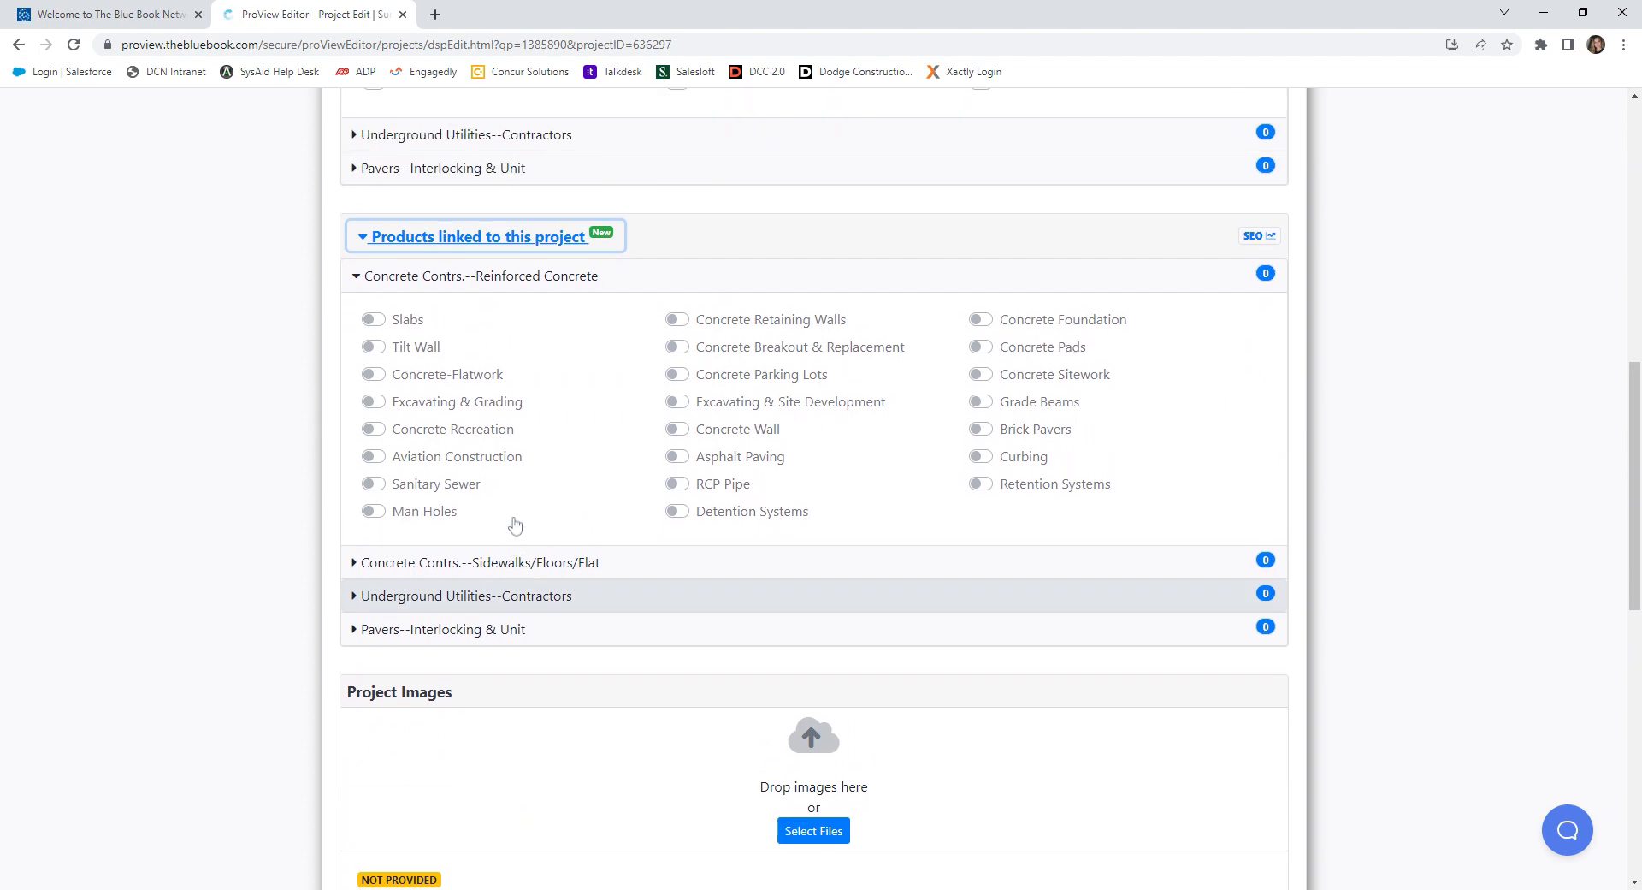